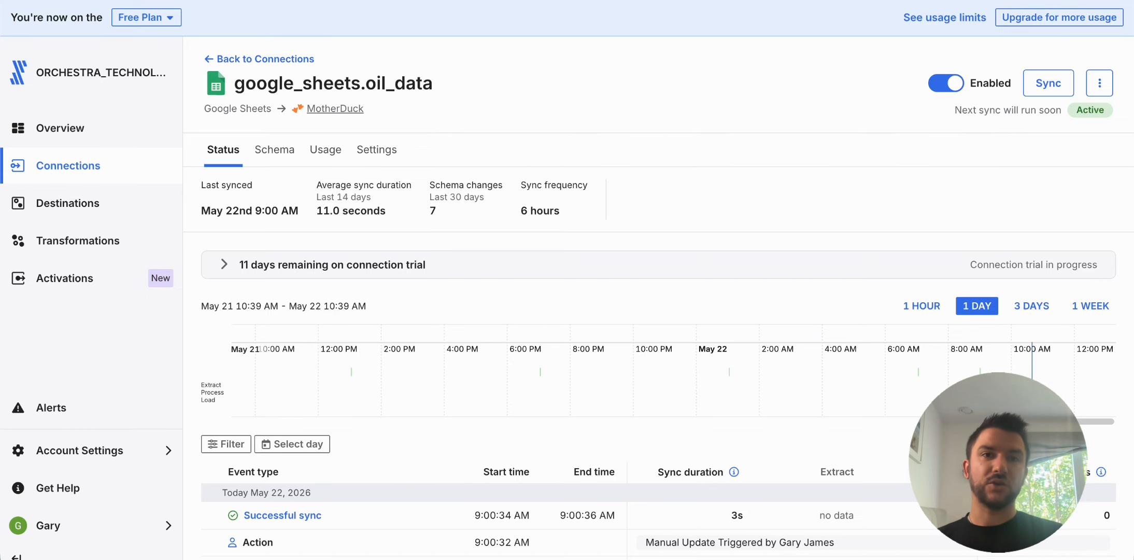
Switch to the Orchestra documentation site and sign up for an Orchestra account with Google.
key(ctrl+Tab)
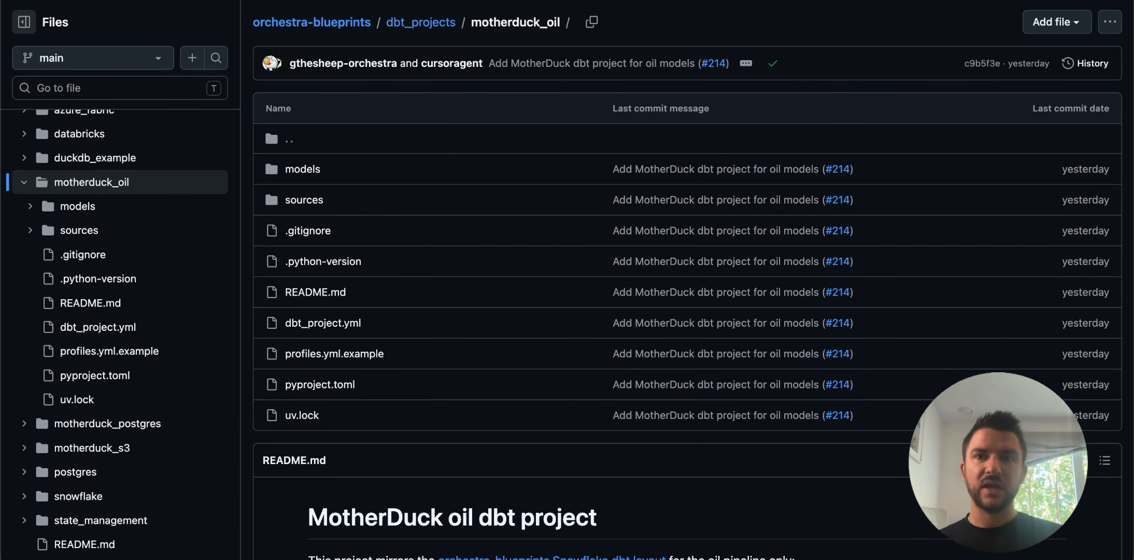
key(ctrl+Tab)
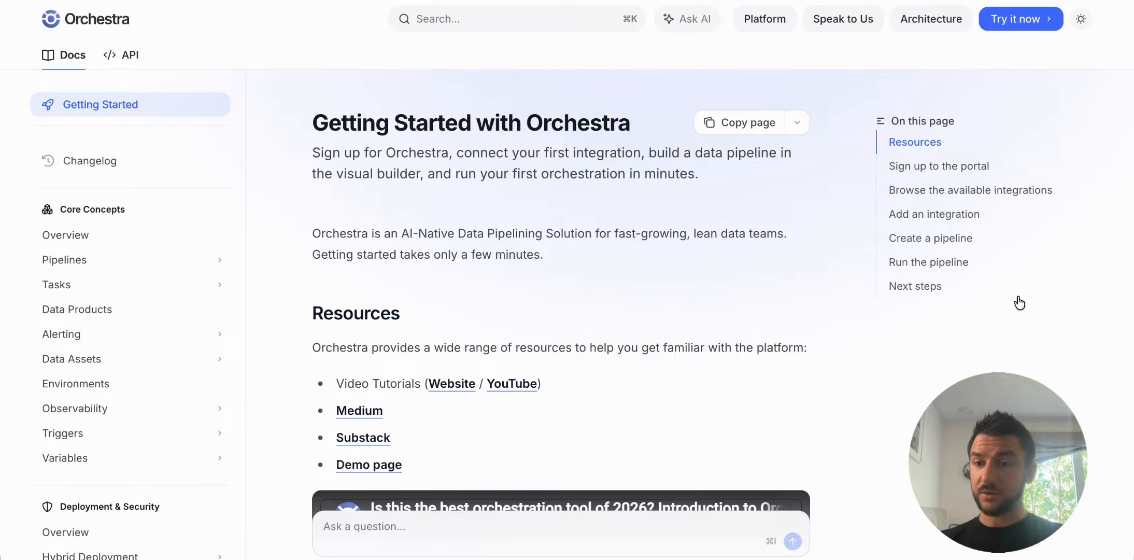
click(1024, 26)
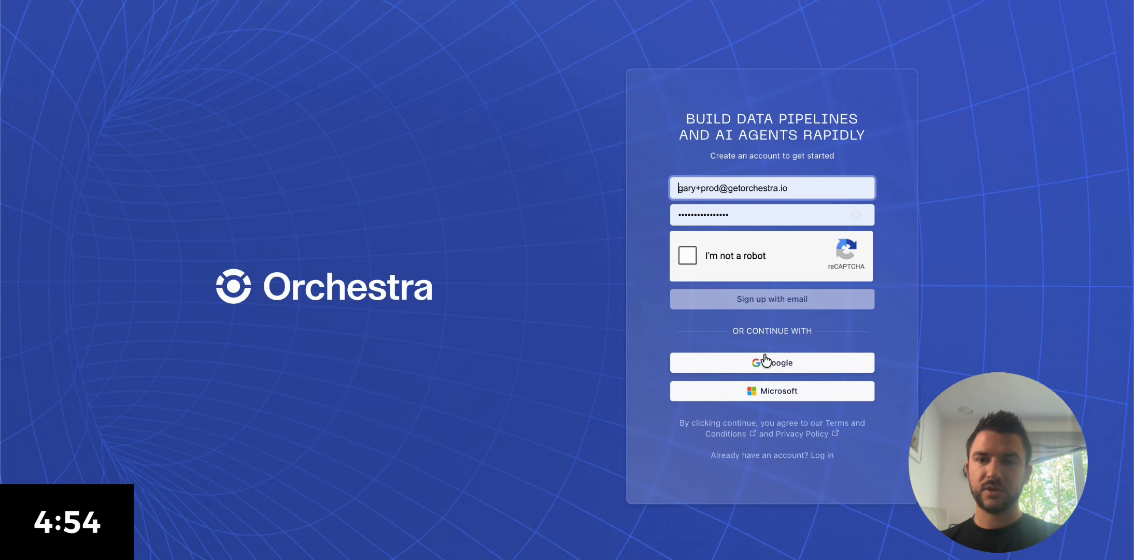
click(766, 361)
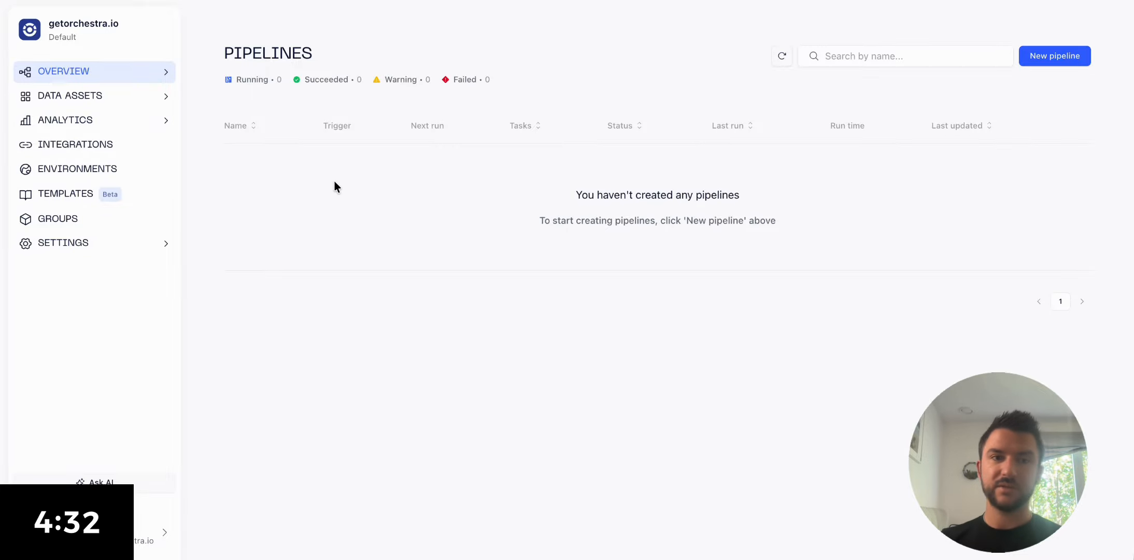
Add a Fivetran integration connection named "Fivetran Production" with the API key and API secret.
click(133, 147)
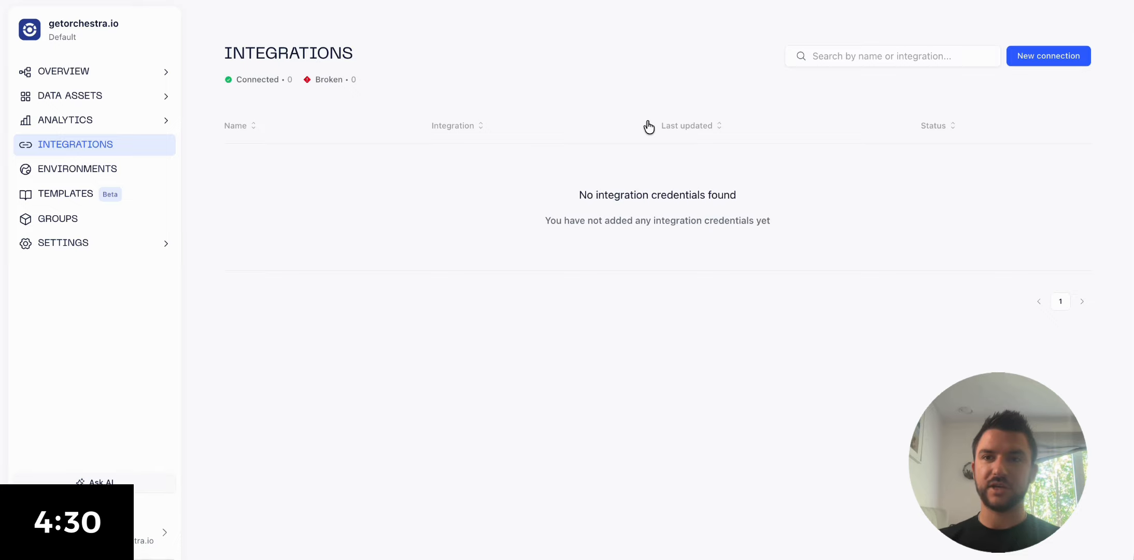
click(1032, 57)
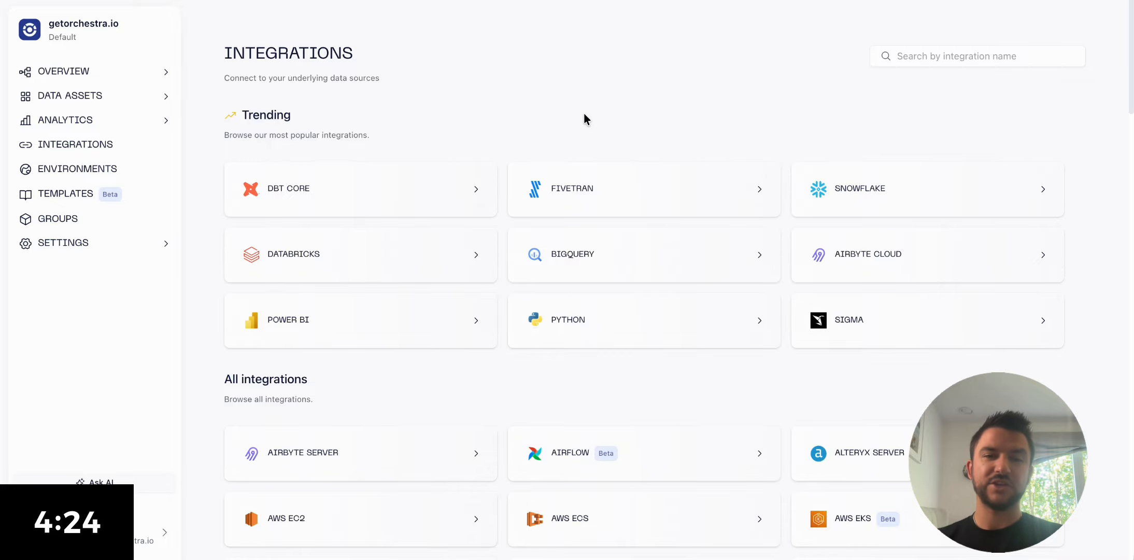
click(571, 198)
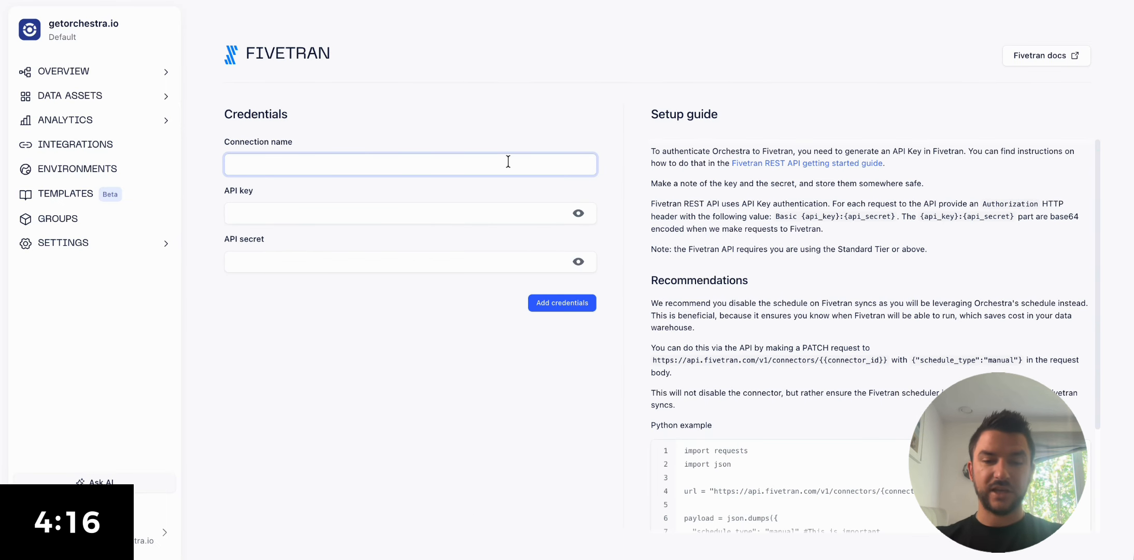
text(Fivetran Produ)
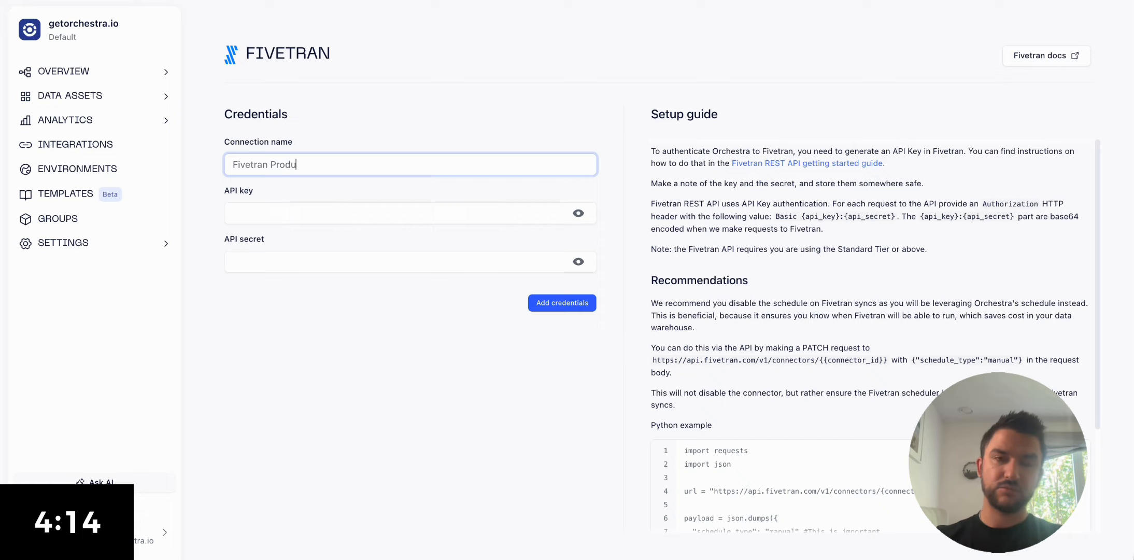
text(ction)
click(506, 382)
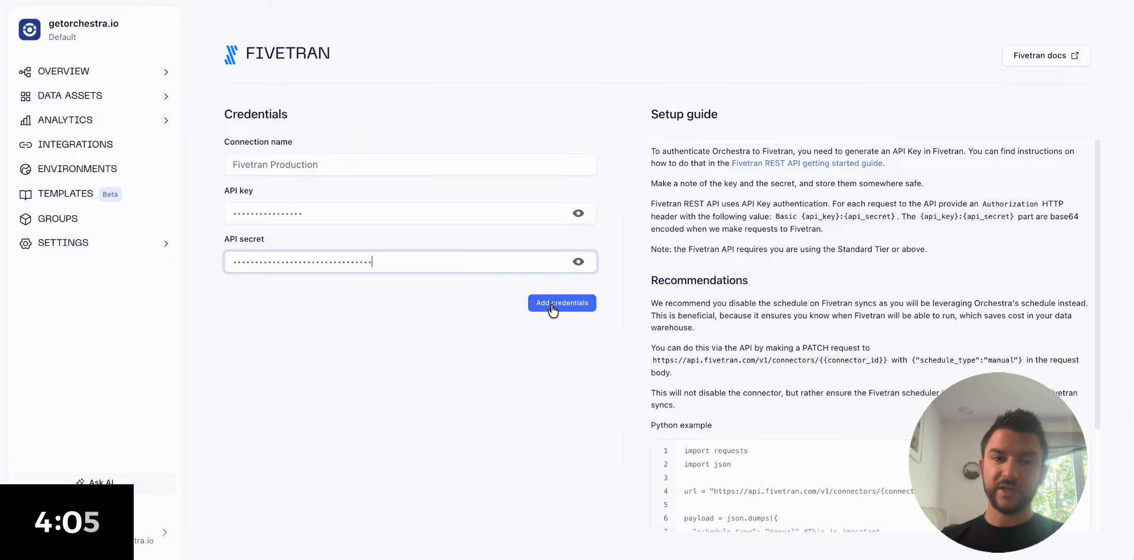
click(551, 303)
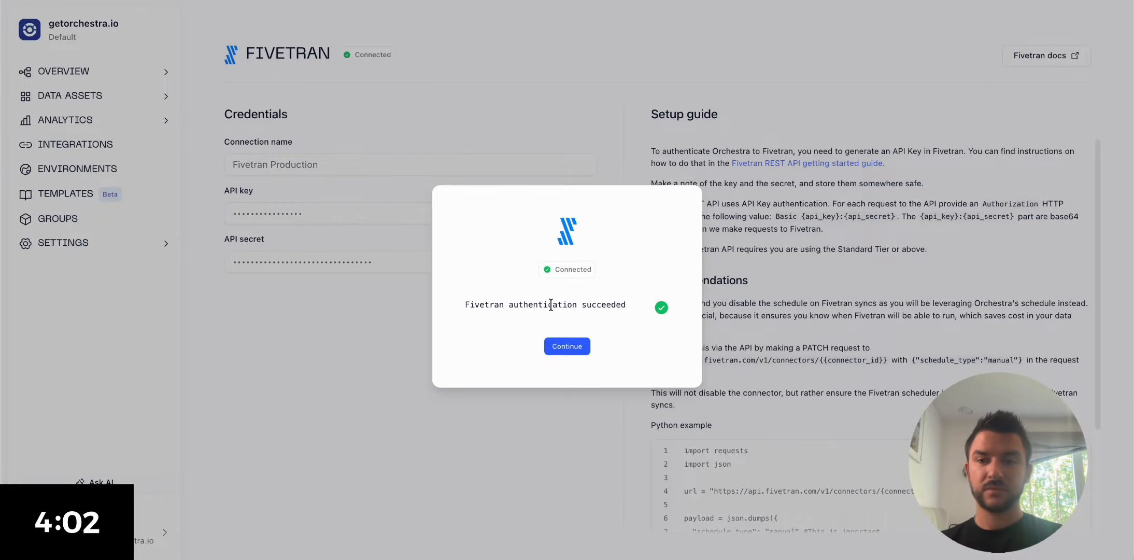
click(562, 347)
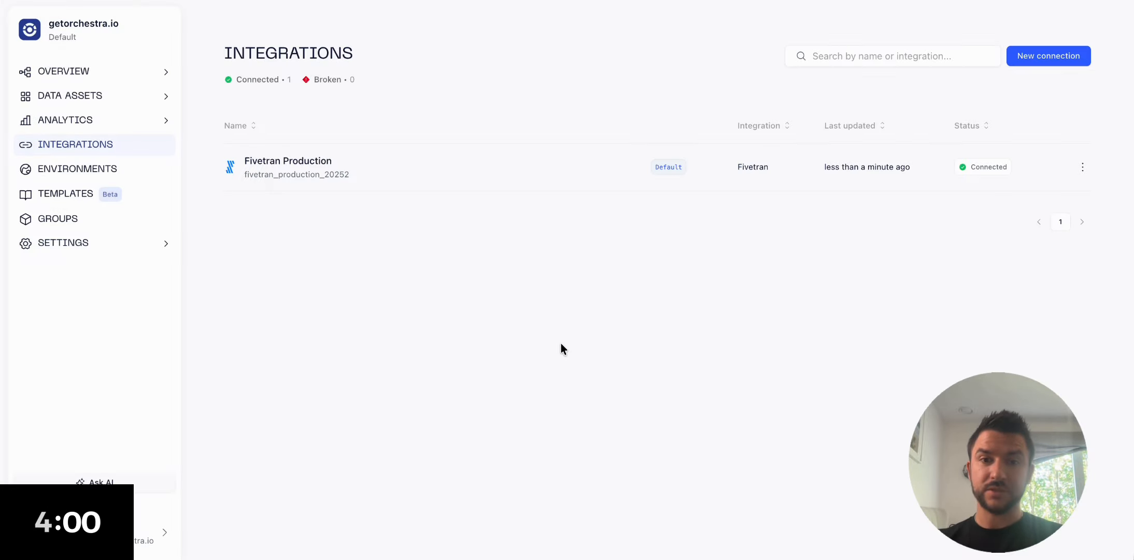
Start a new dbt Core integration connection and name it "dbt Core Production".
click(1037, 55)
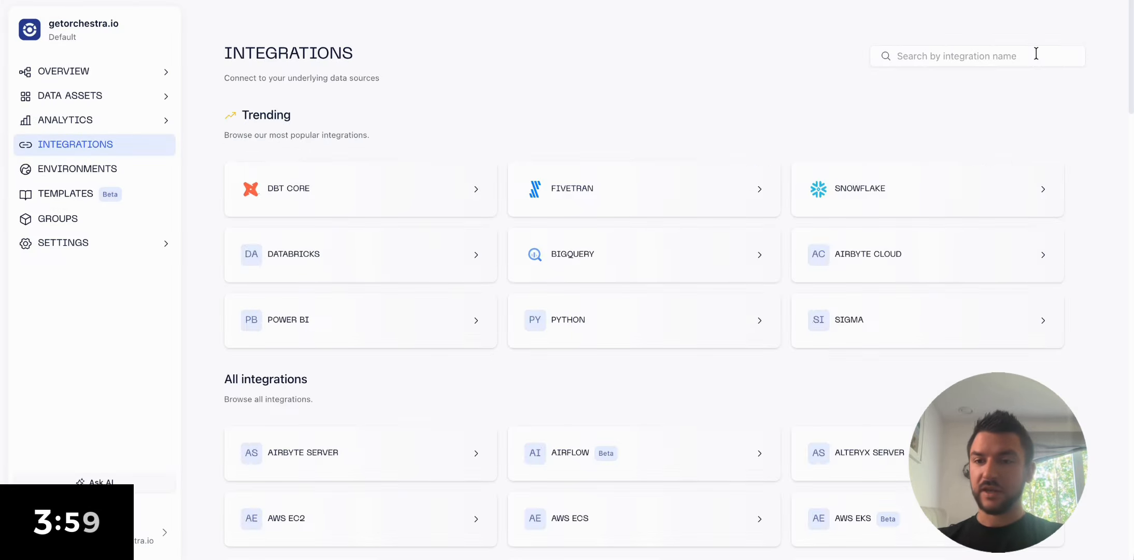
click(424, 204)
text(dbt )
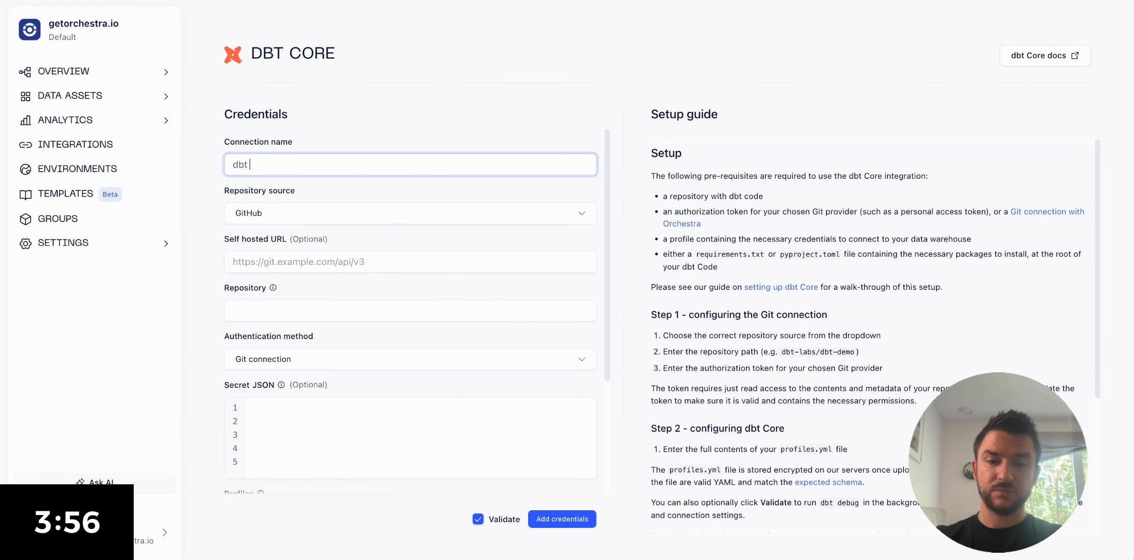
text(Core Production)
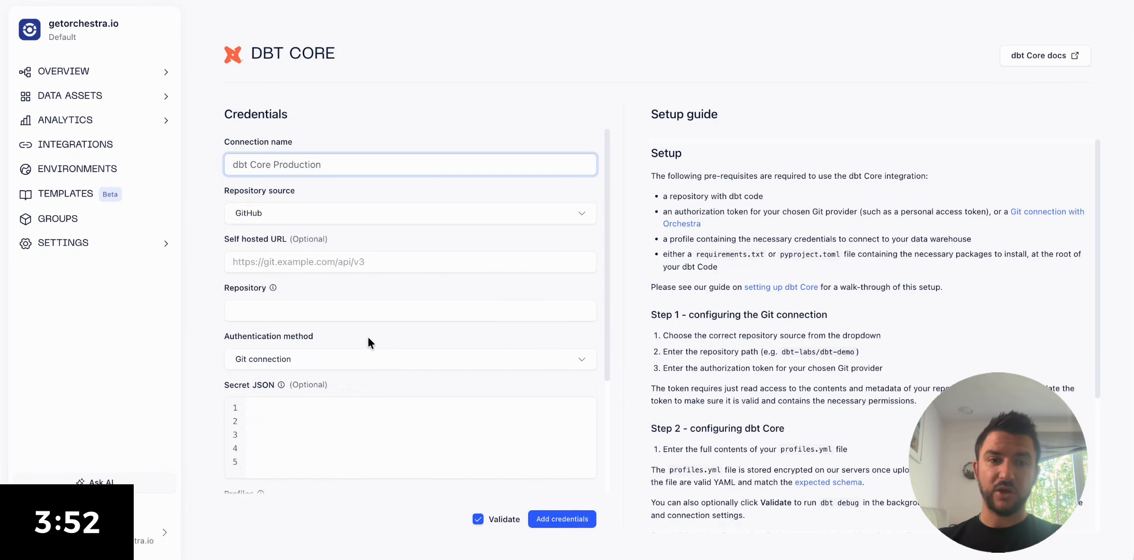
Set the repository to orchestra-hq/orchestra-blueprints, fill in the dbt profiles, and add the credentials with validation off.
scroll(368, 337, down, 1)
scroll(352, 283, down, 5)
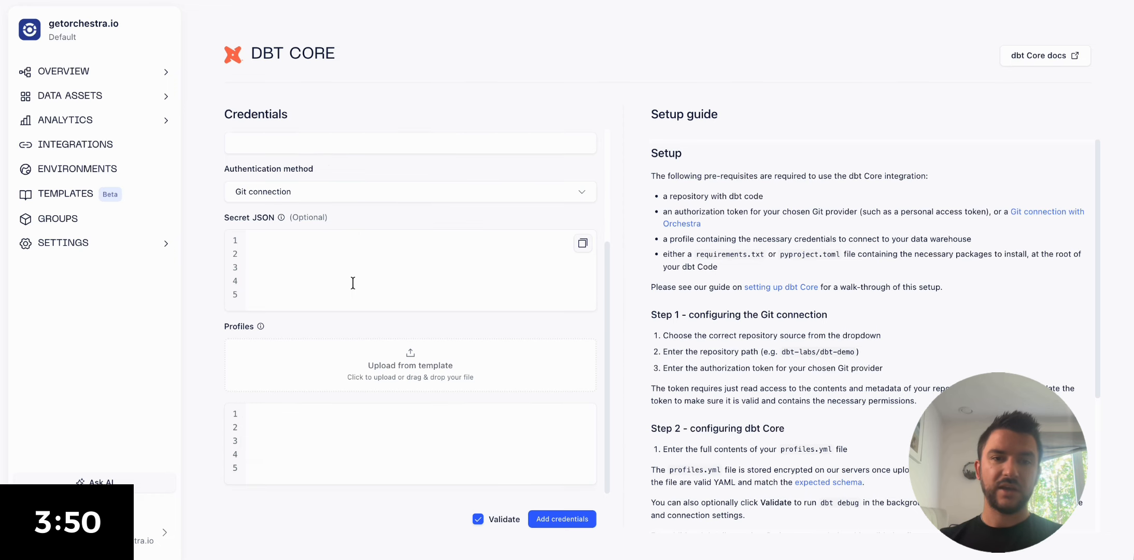
click(342, 428)
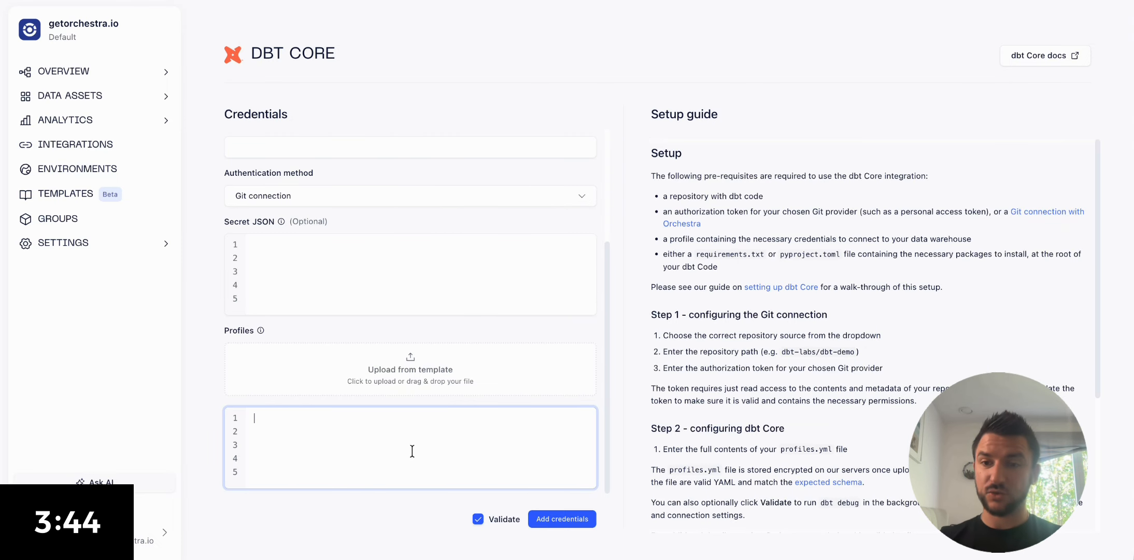
click(560, 521)
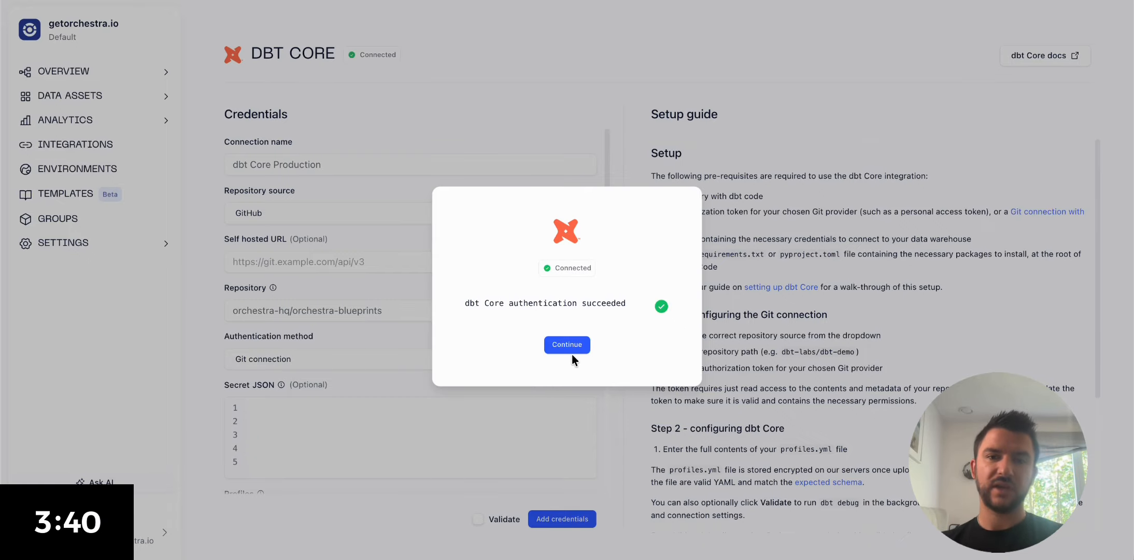
click(567, 345)
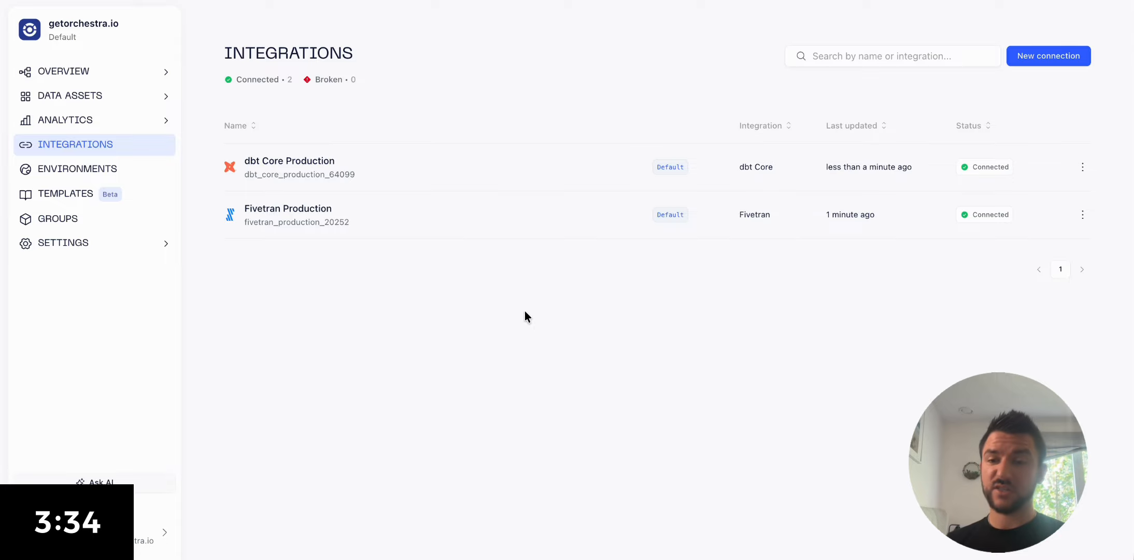
Create a new pipeline named "ELT Daily".
click(144, 74)
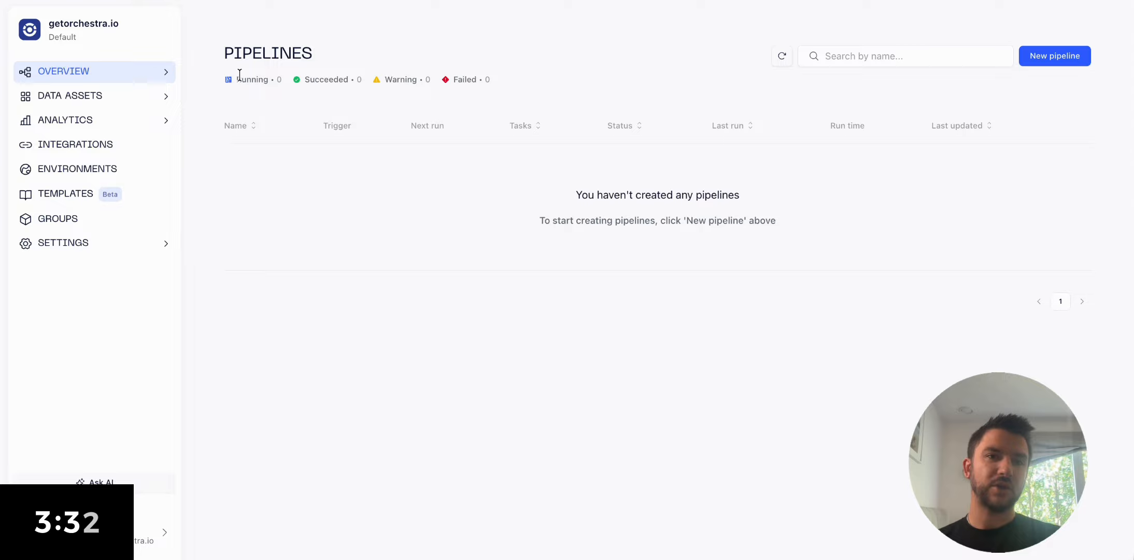
click(1037, 55)
click(496, 309)
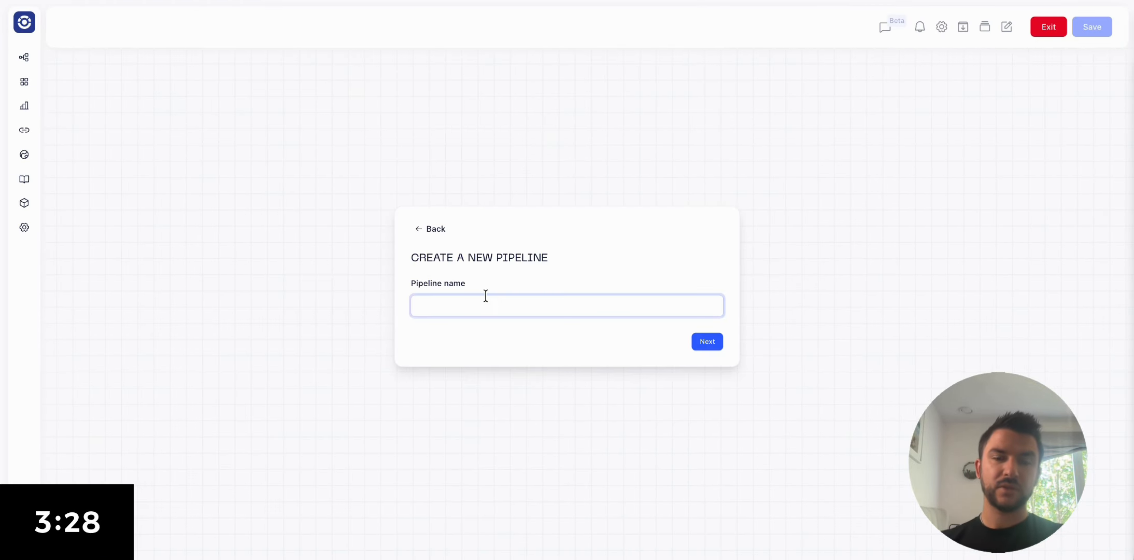
text(ELT Daily)
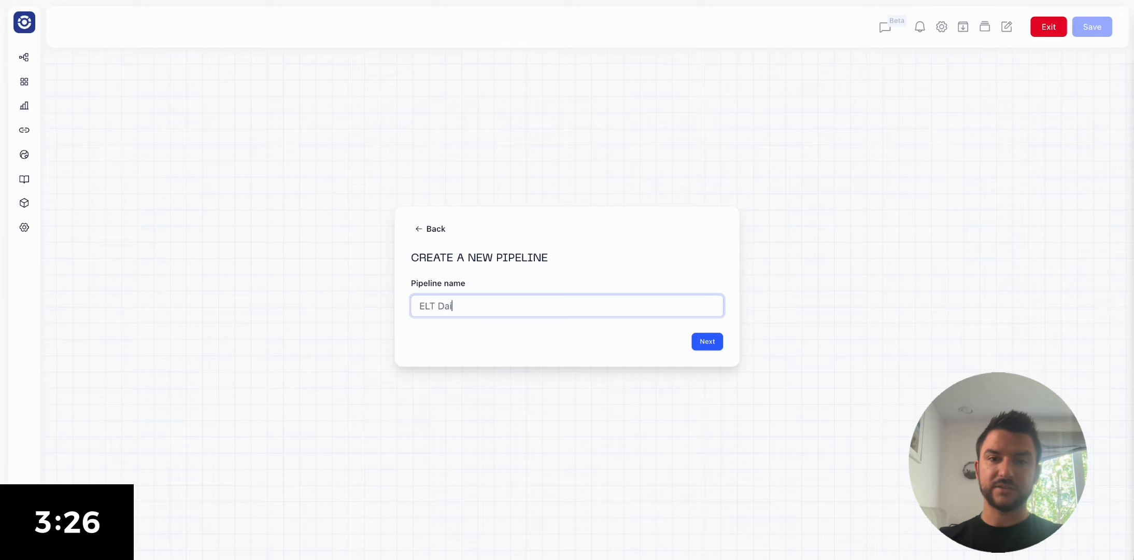
click(707, 341)
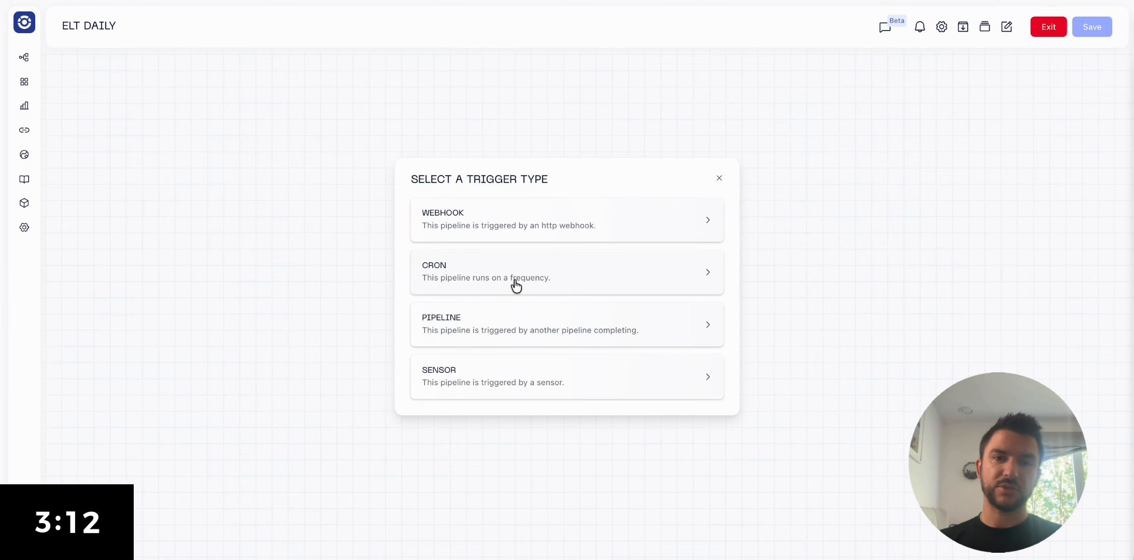
Add a cron trigger named "Daily at 9am" with the hour set to 9.
click(513, 279)
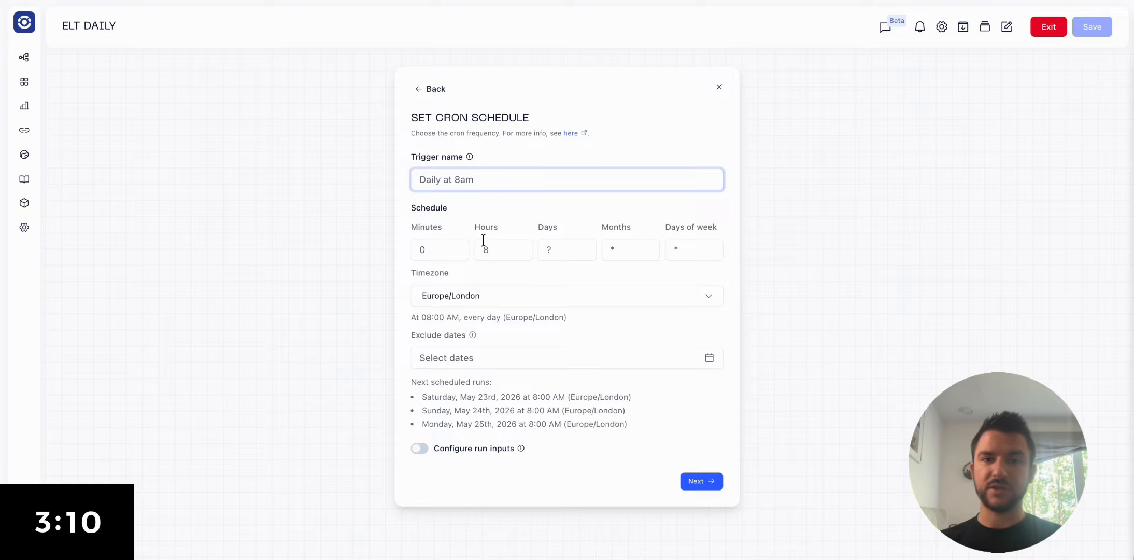
click(459, 186)
key(BackSpace)
text(9)
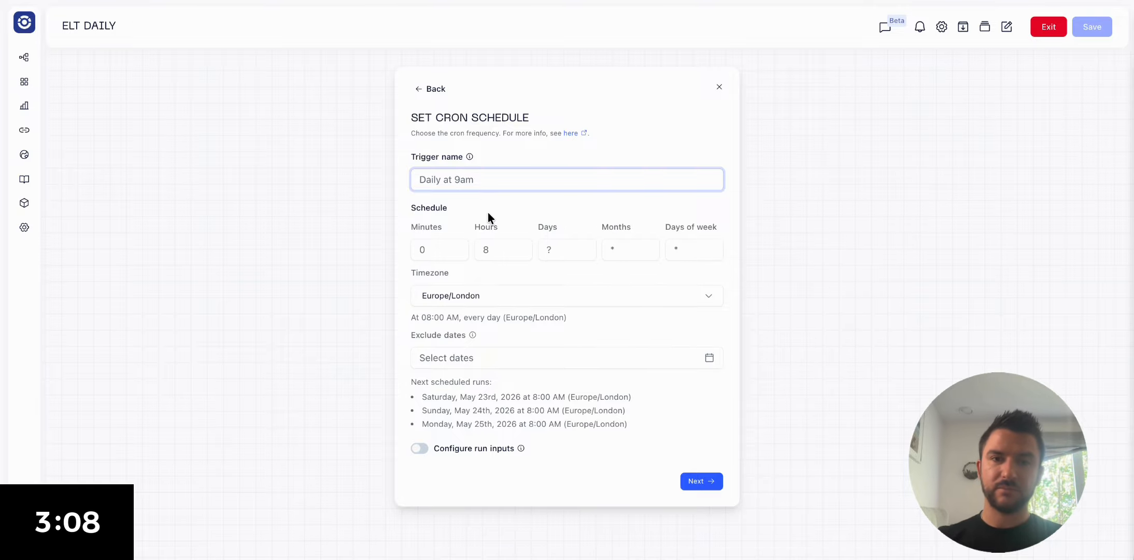
click(496, 245)
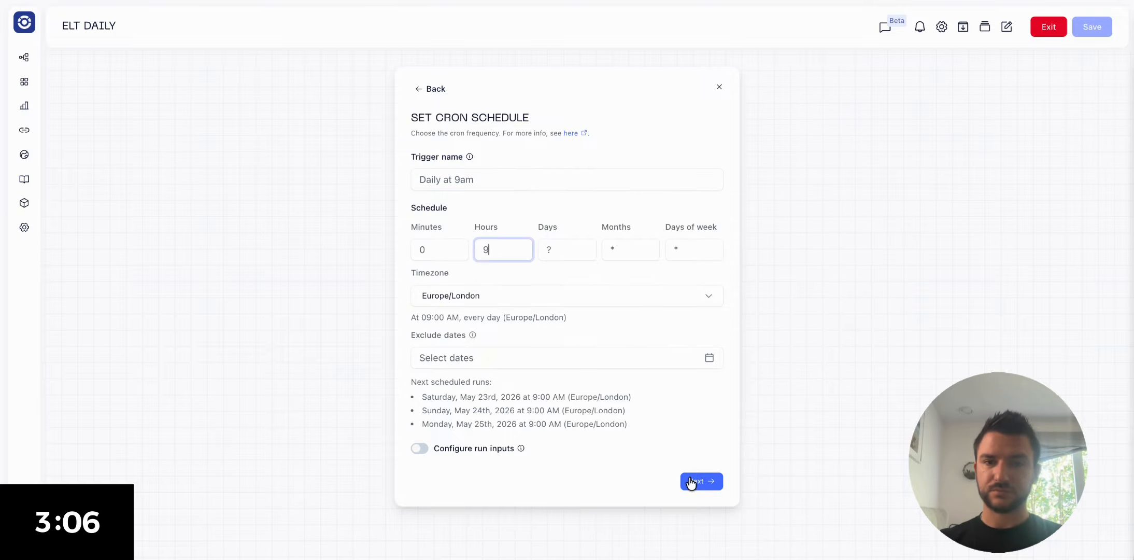
click(700, 480)
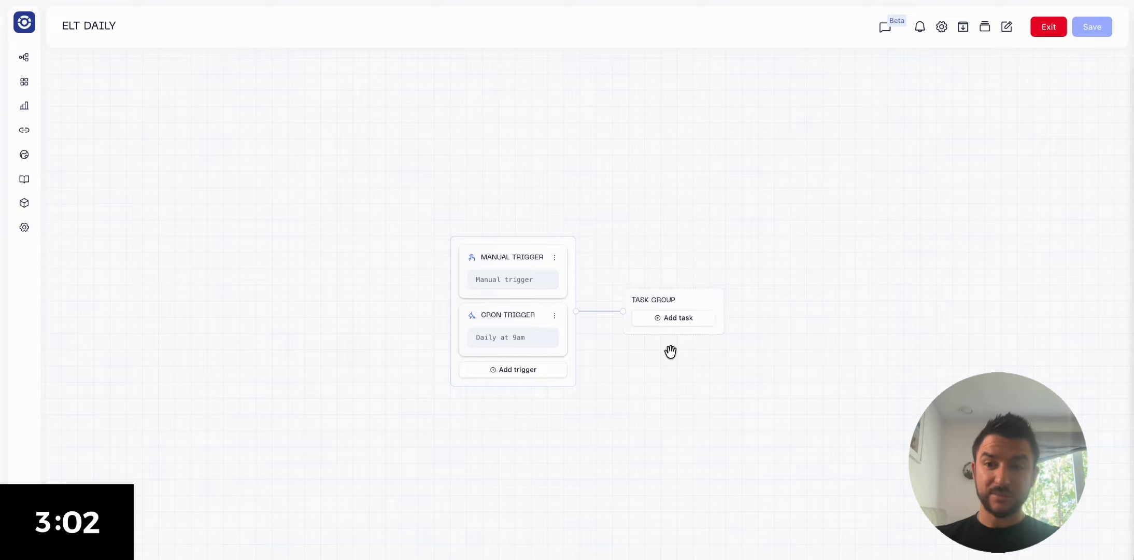
Add a Fivetran Sync task named "Ingest" to the task group, using the google_sheets.oil_data connector.
click(667, 319)
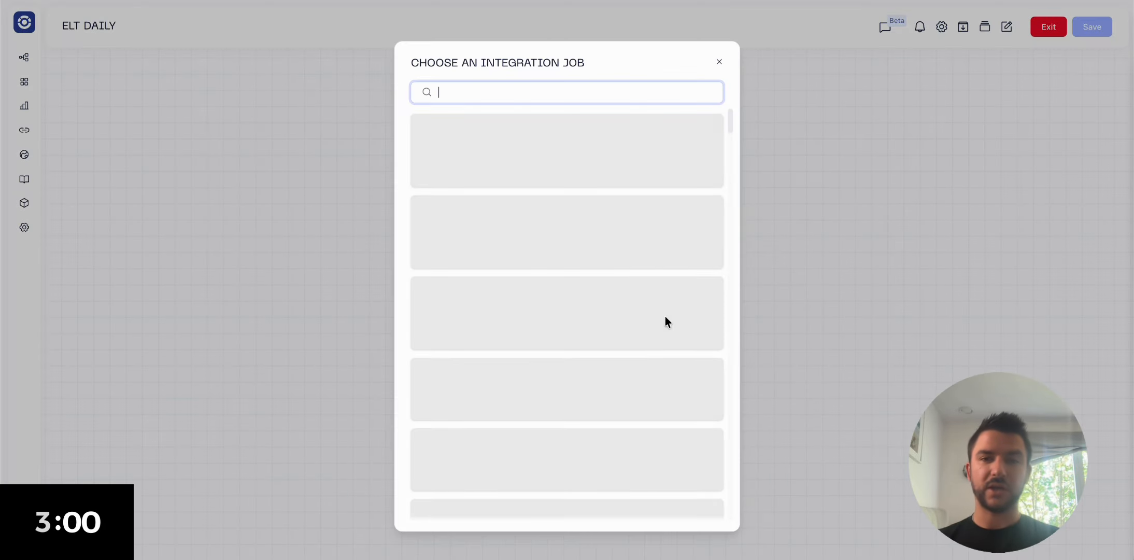
text(five)
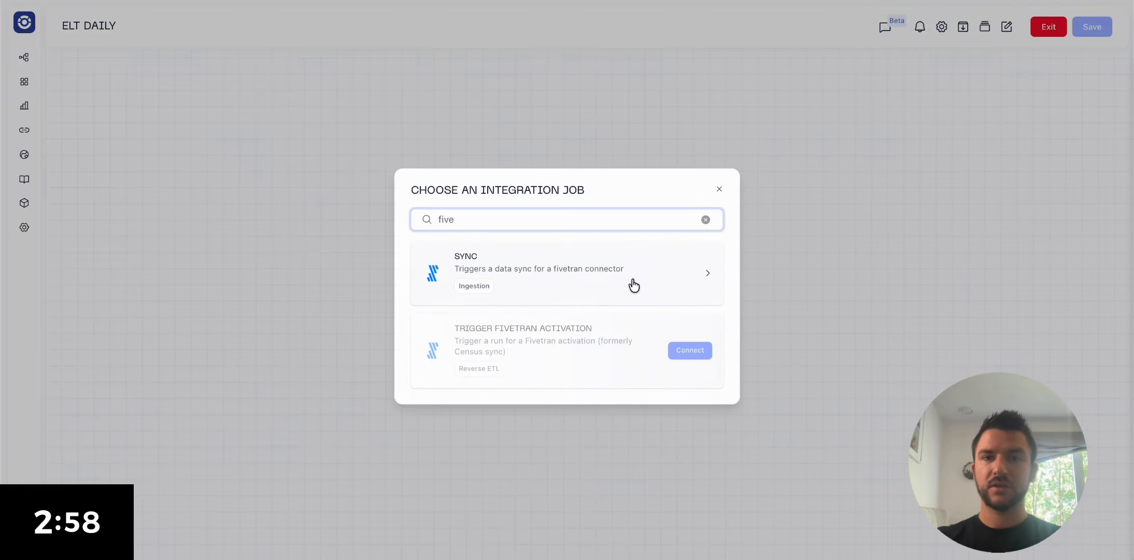
click(599, 287)
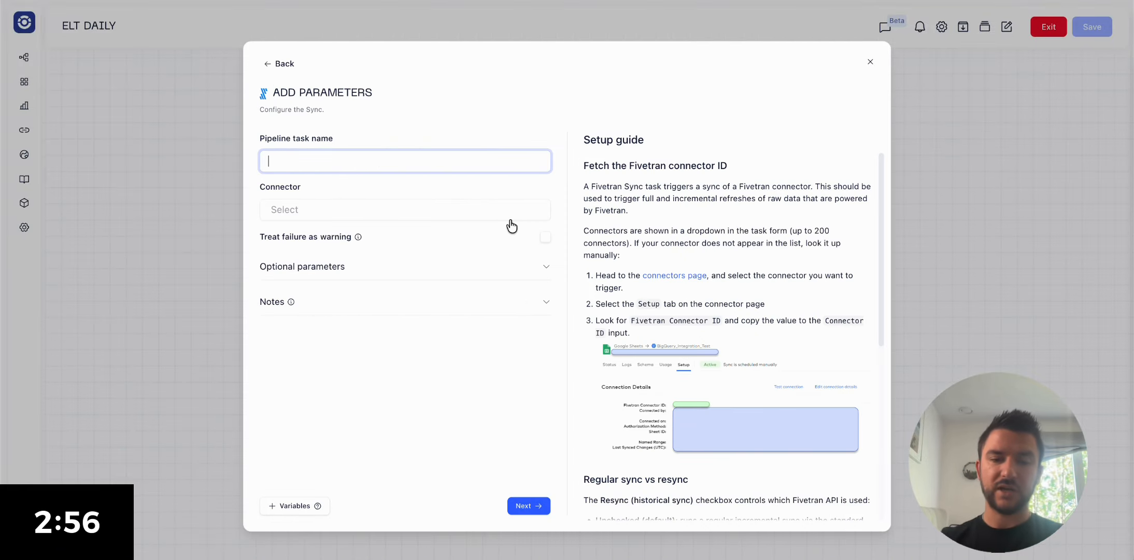
text(Ingest)
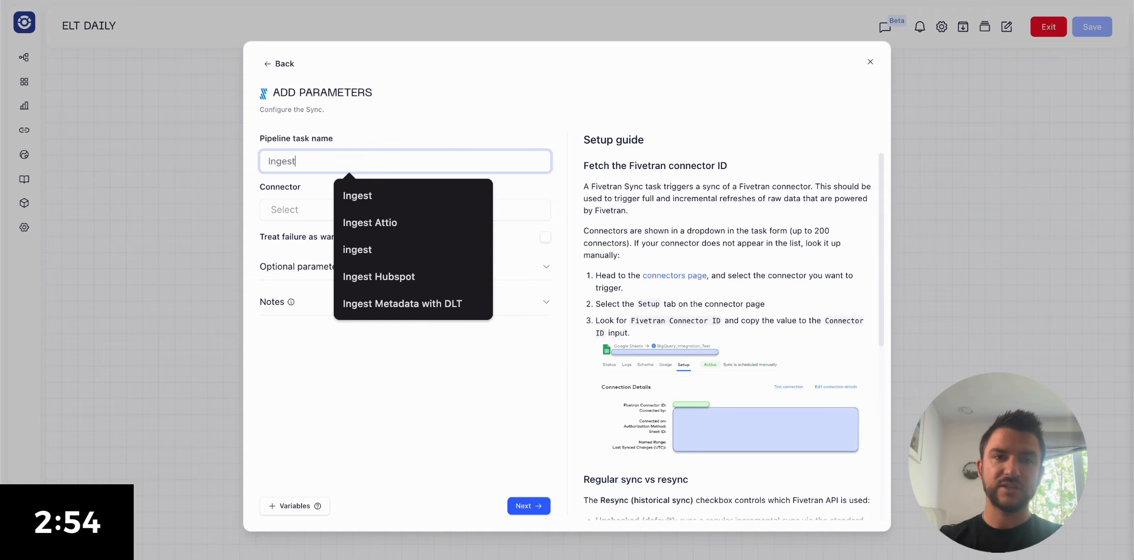
click(504, 110)
click(398, 207)
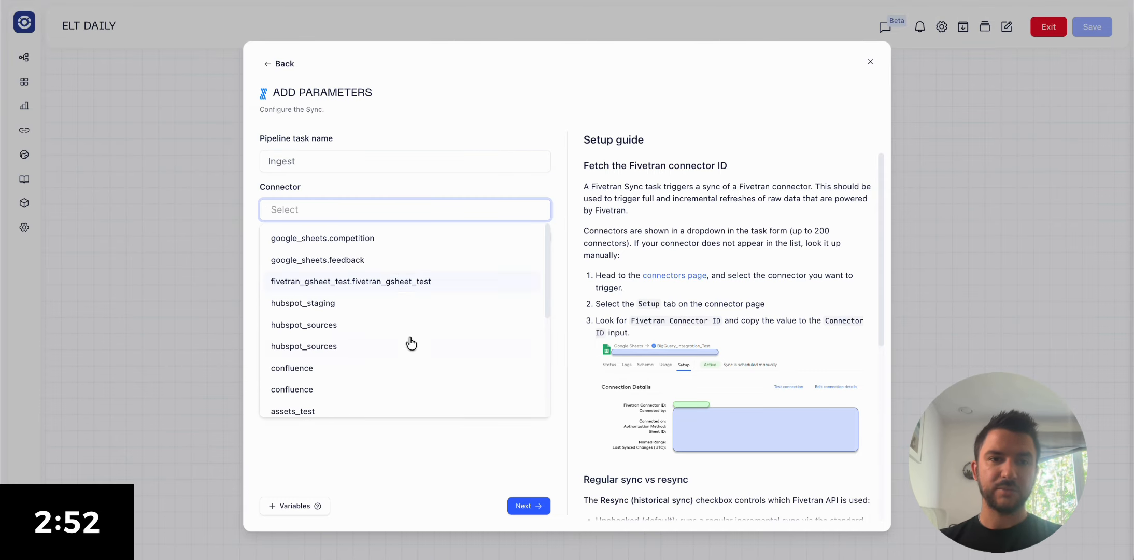
scroll(394, 363, down, 10)
click(373, 410)
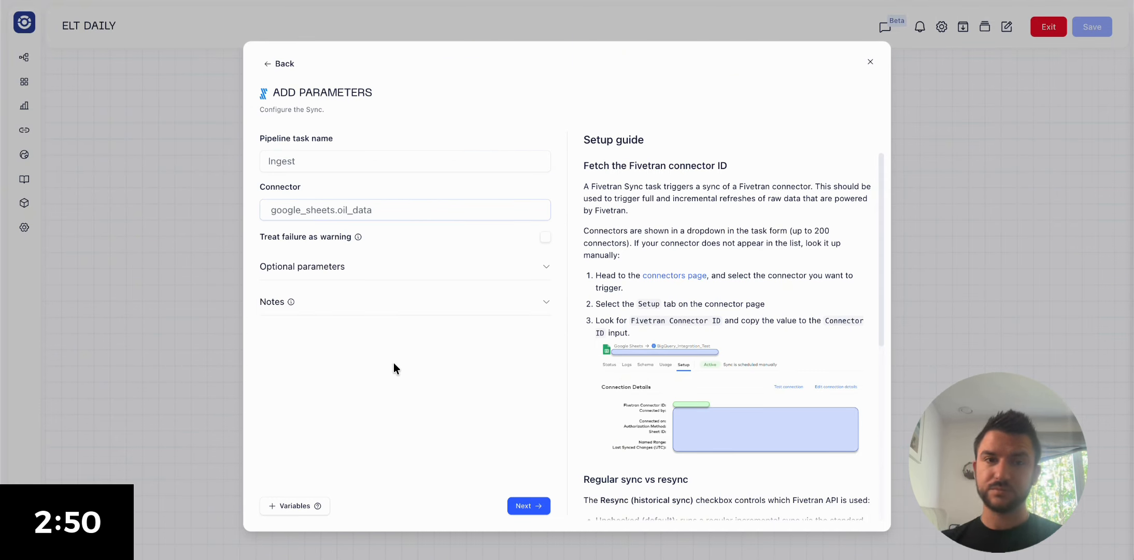
Set the Ingest task's optional connection parameter to Fivetran Production.
click(363, 270)
scroll(363, 274, down, 1)
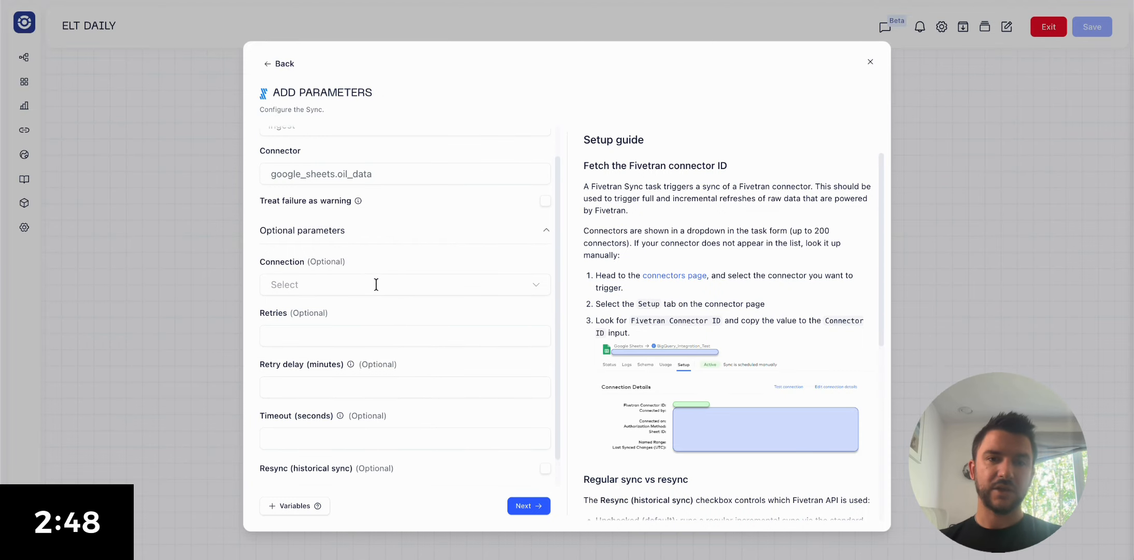
click(376, 285)
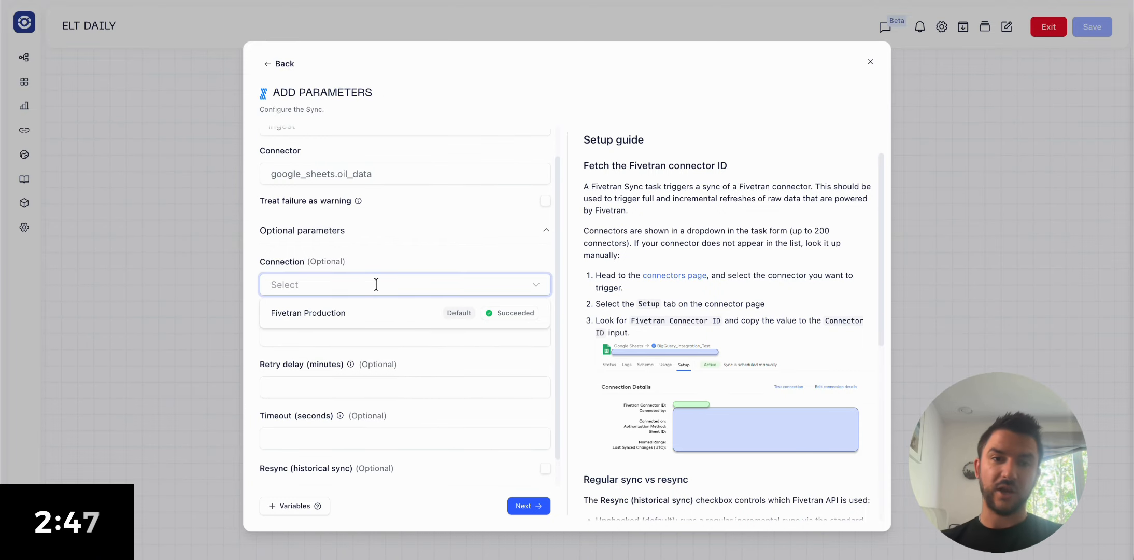
click(368, 320)
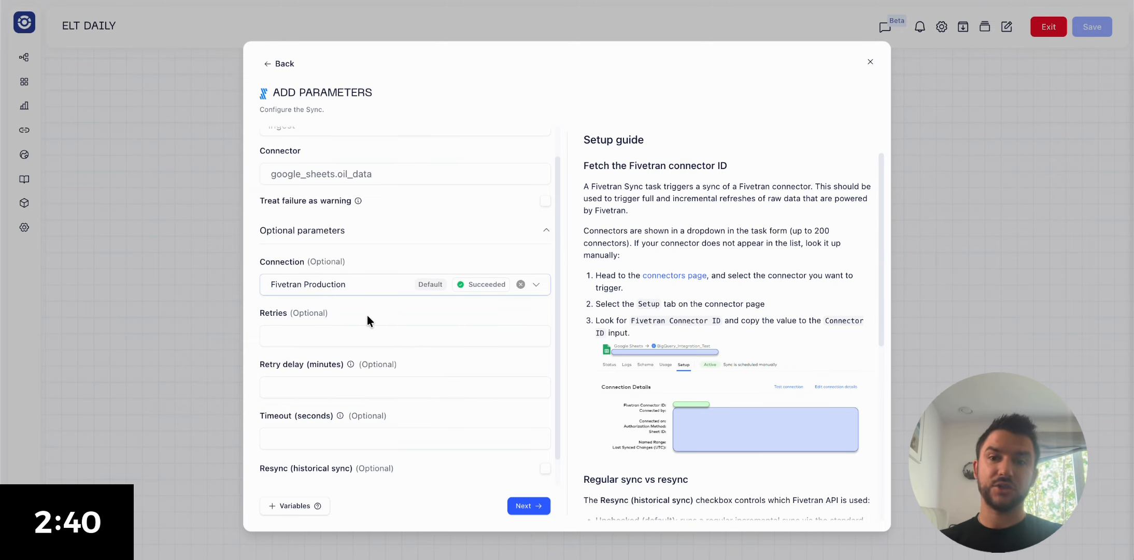
Finish configuring the Ingest sync task and add it to the pipeline.
scroll(384, 327, down, 2)
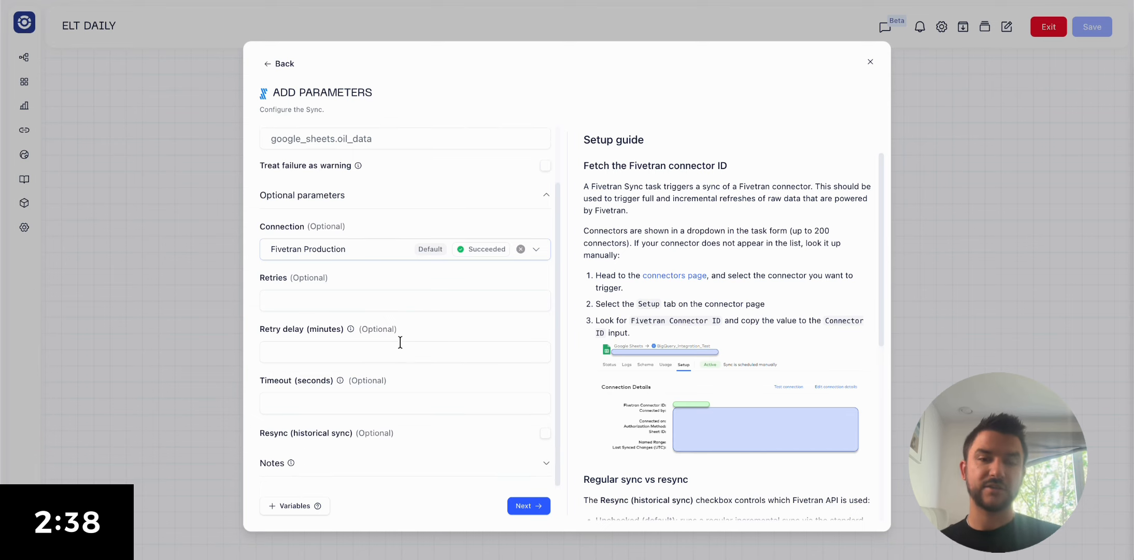
click(532, 511)
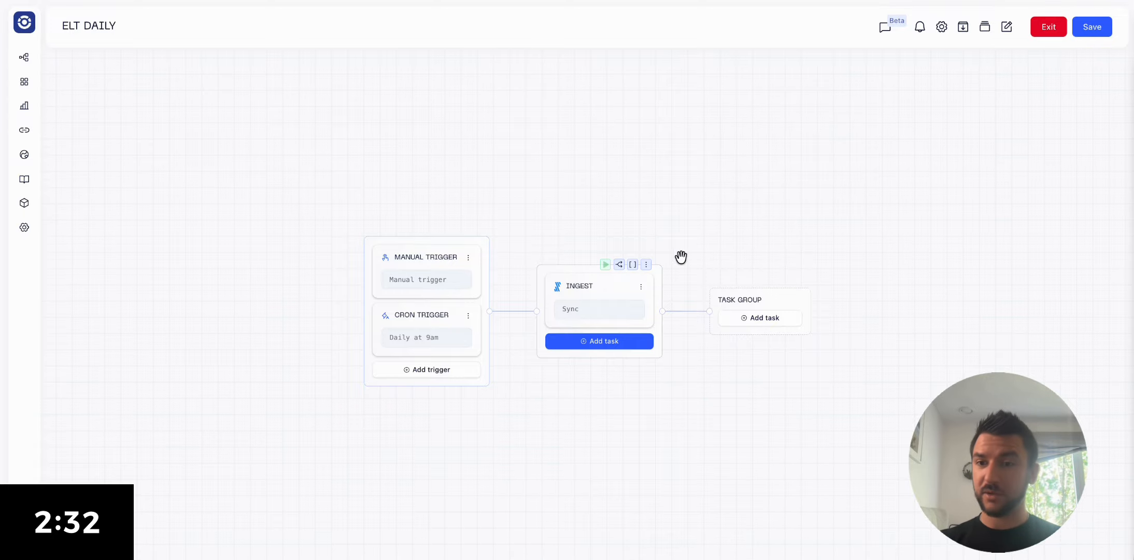
Add a Run dbt Command task named "Transform" to the task group following Ingest, with the command dbt build.
click(769, 318)
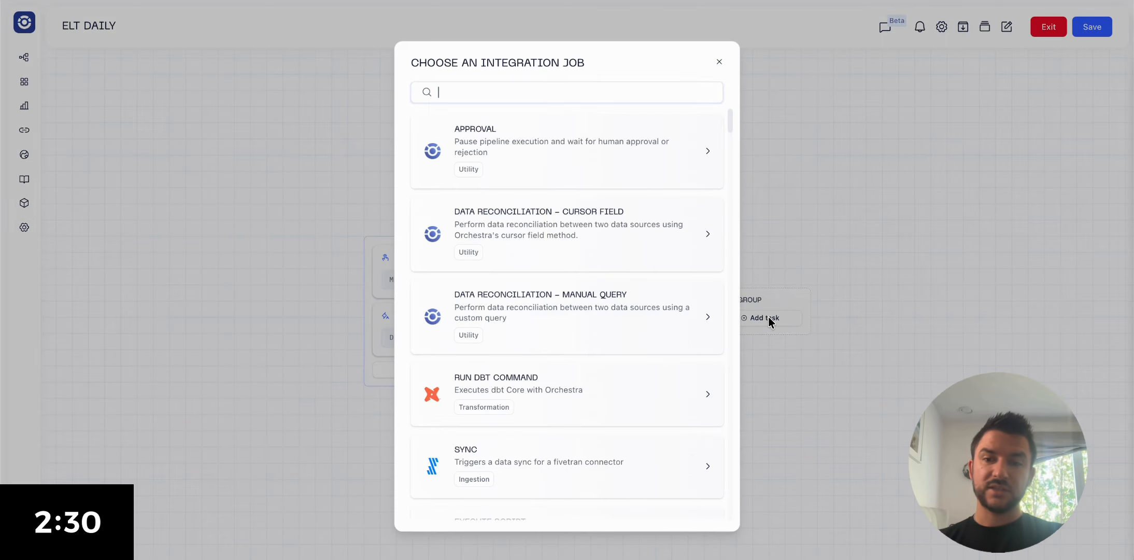
text(dbt)
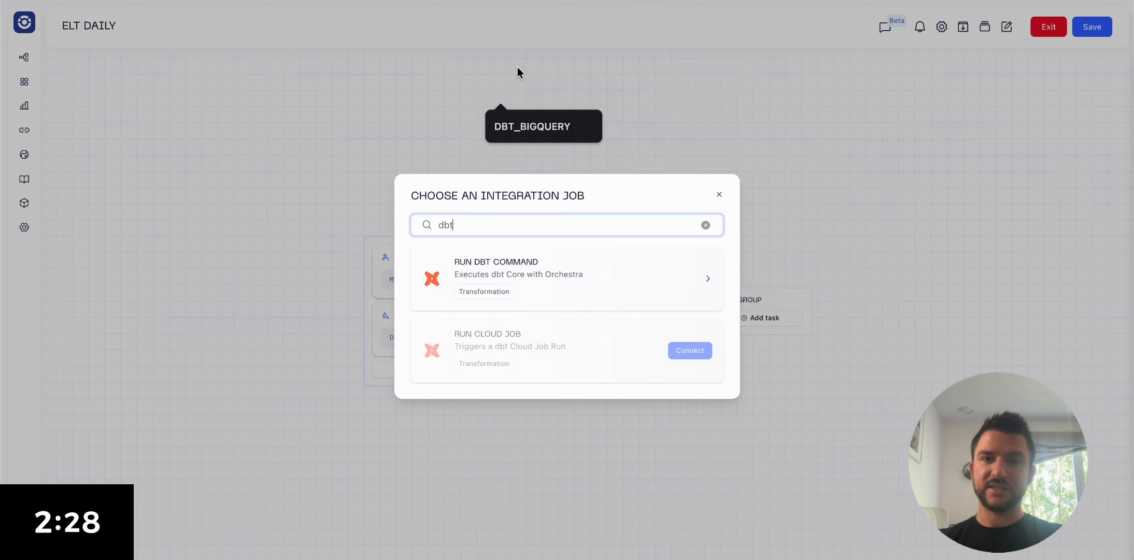
click(518, 306)
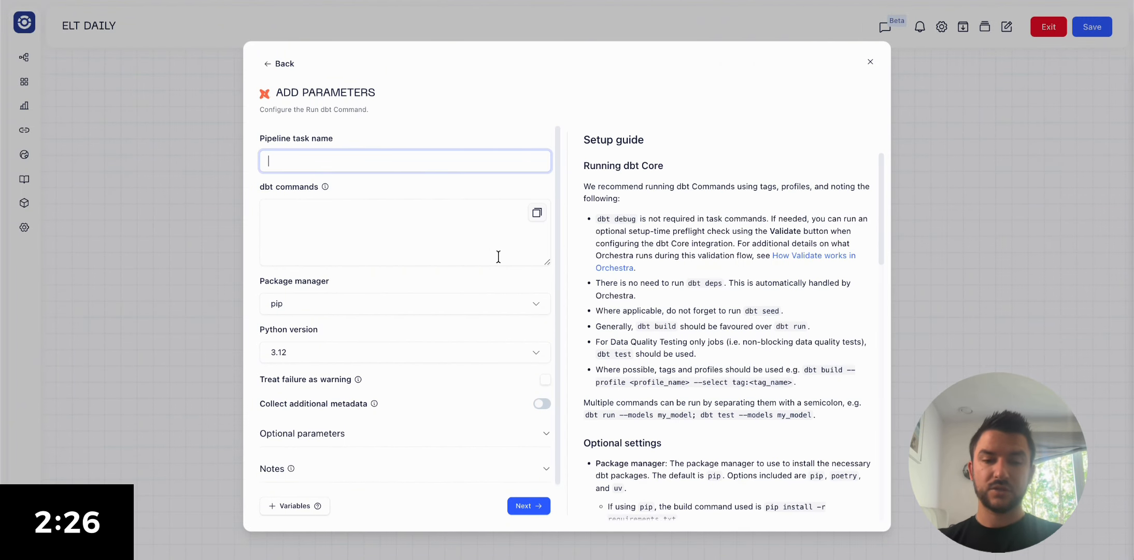
text(Transform)
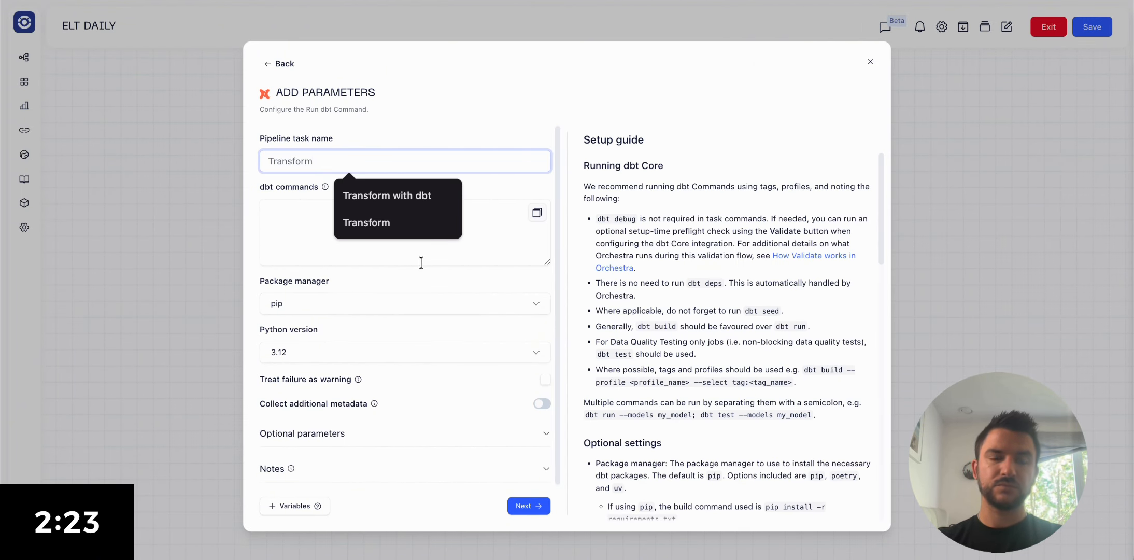
click(295, 225)
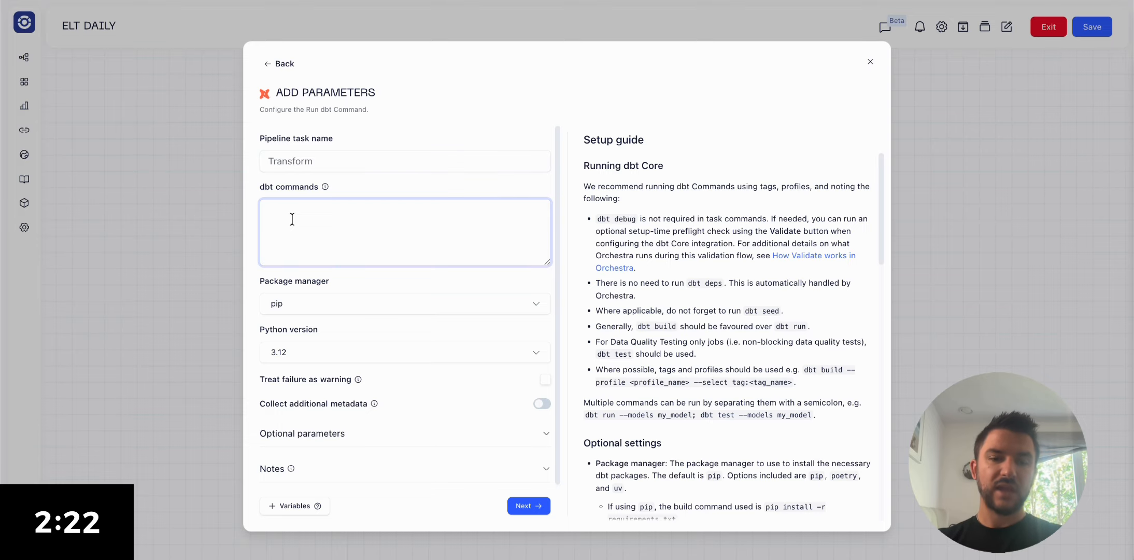
text(dbt build)
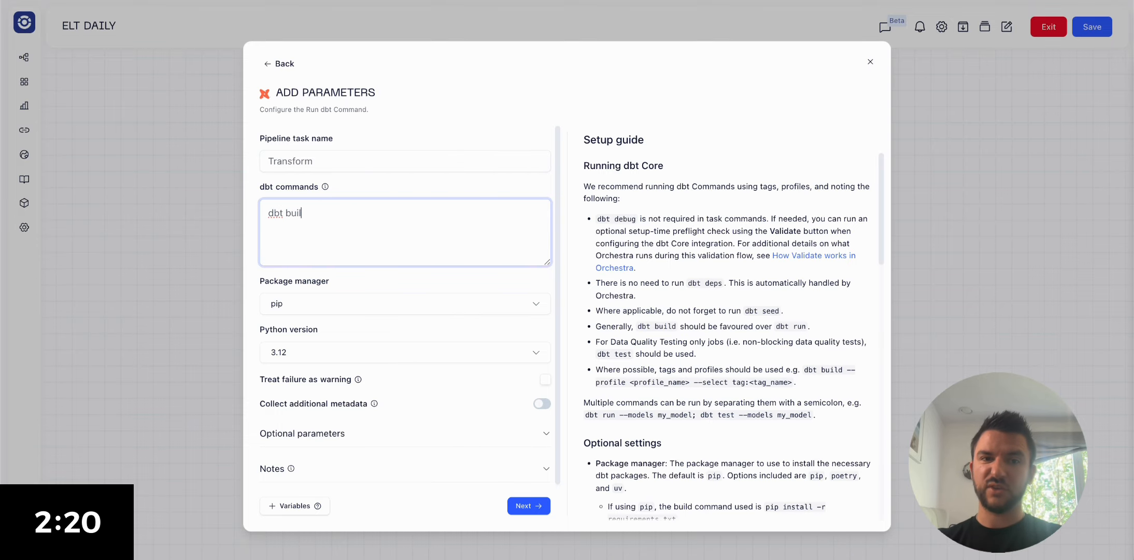
Set the Transform task's package manager to uv and its Python version to 3.11.
click(336, 303)
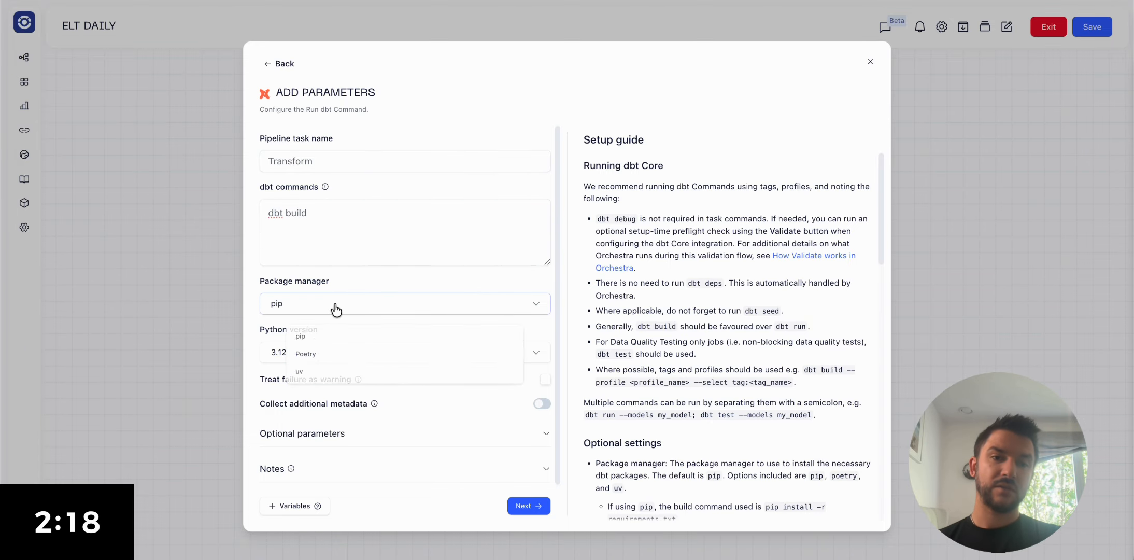
click(331, 376)
click(338, 359)
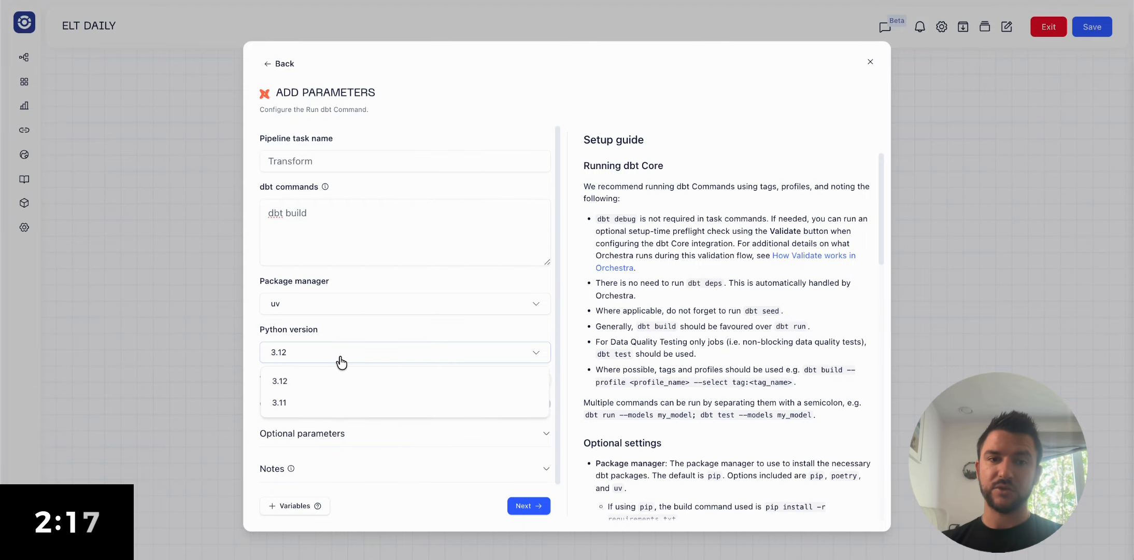
click(335, 405)
Set the Transform task's optional connection to dbt Core Production and add the task to the pipeline.
mouse_move(357, 377)
click(374, 435)
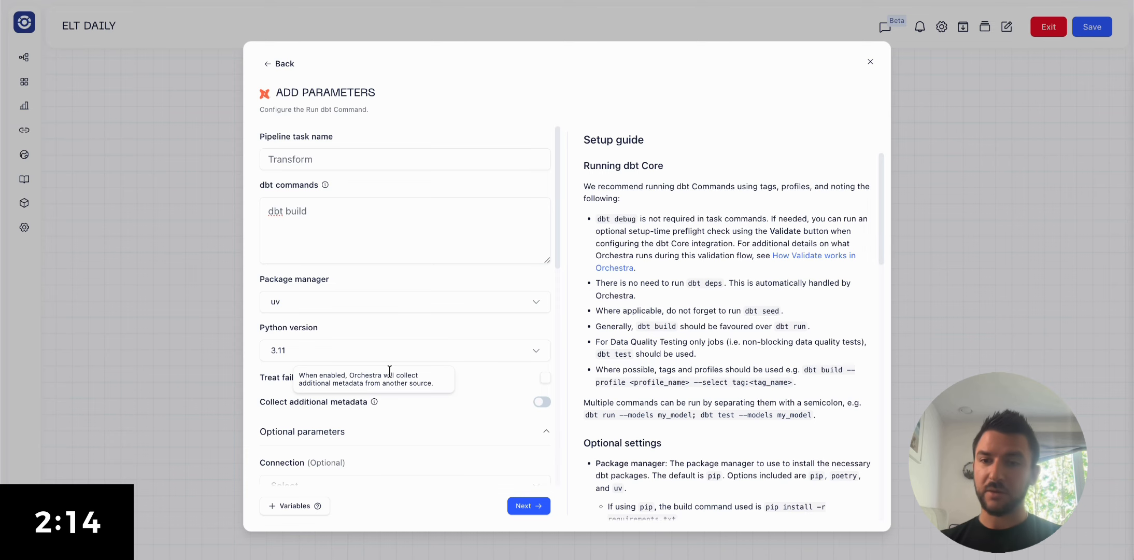
scroll(393, 428, down, 3)
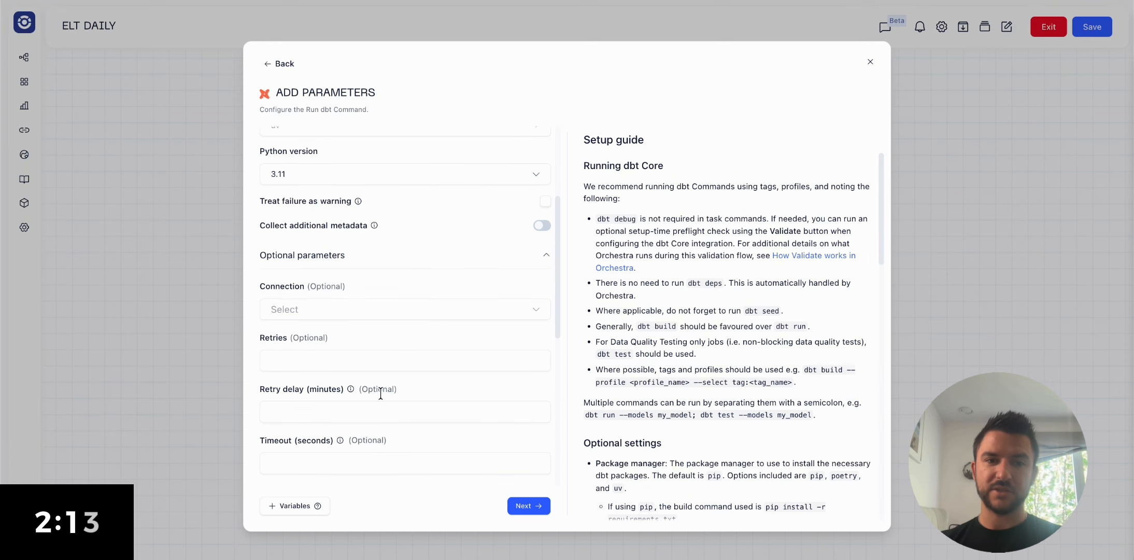
click(381, 309)
click(365, 338)
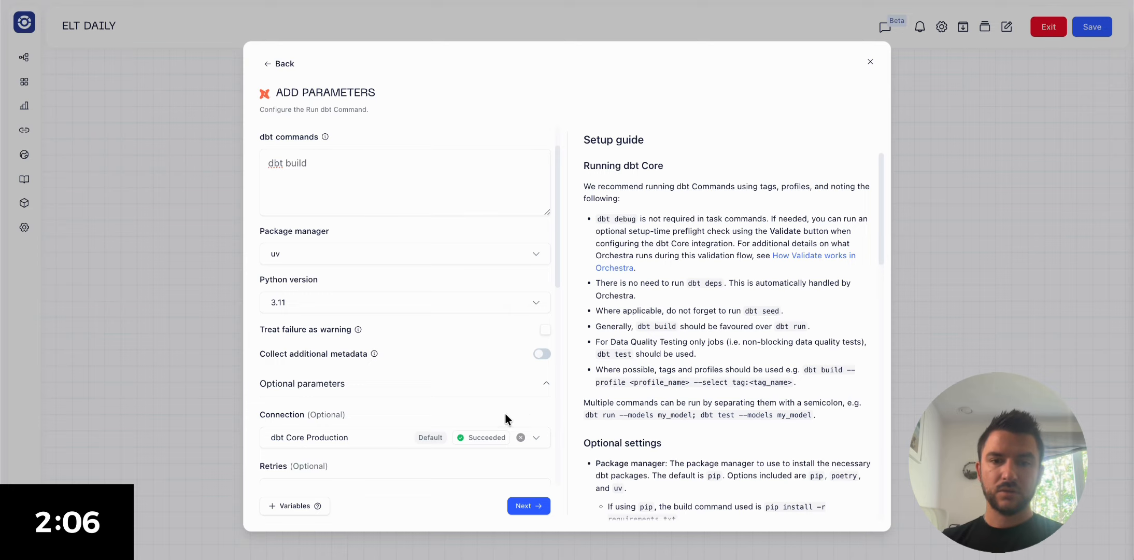
scroll(496, 414, down, 1)
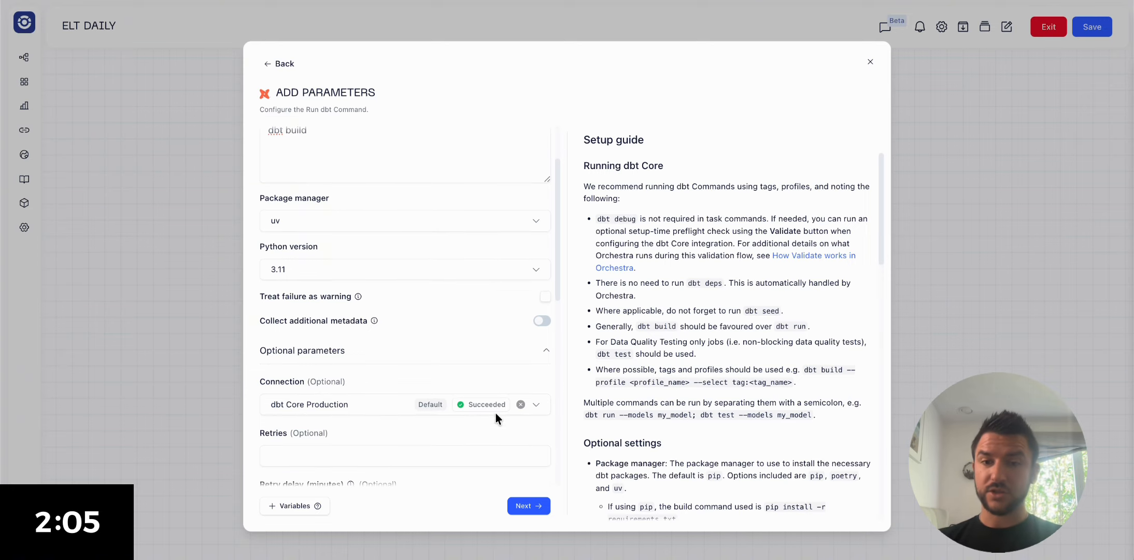
click(531, 505)
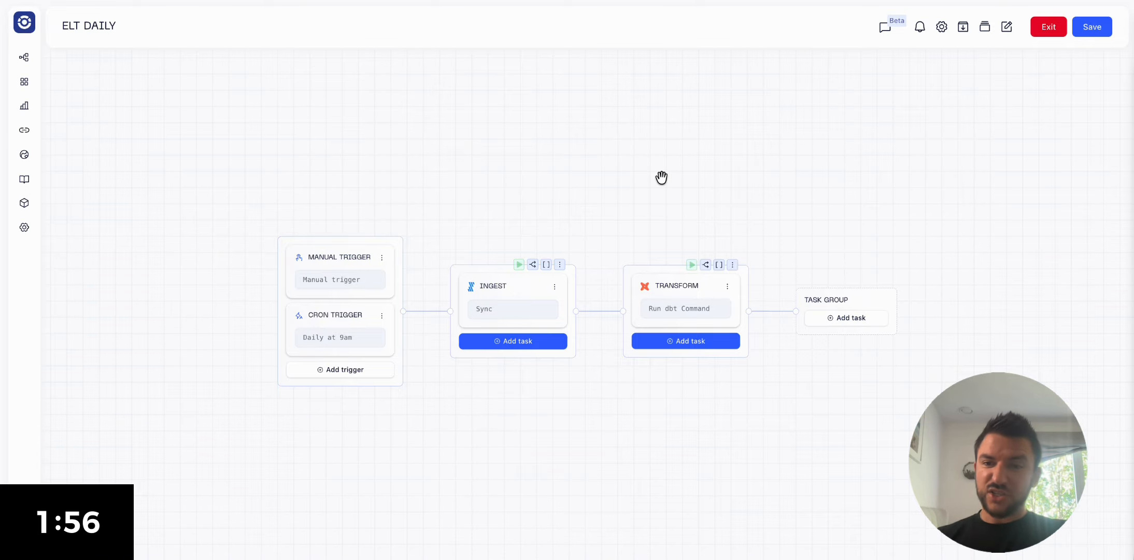
Set up a new alert named "ELT Failed" on the resource Pipeline: ELT Daily for the Failed status.
click(919, 28)
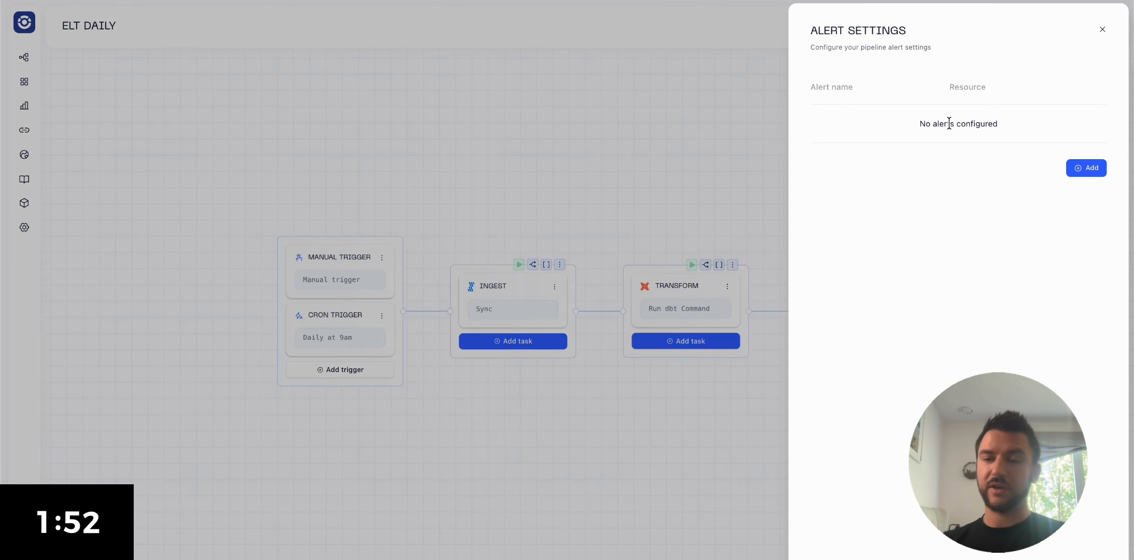
click(1077, 167)
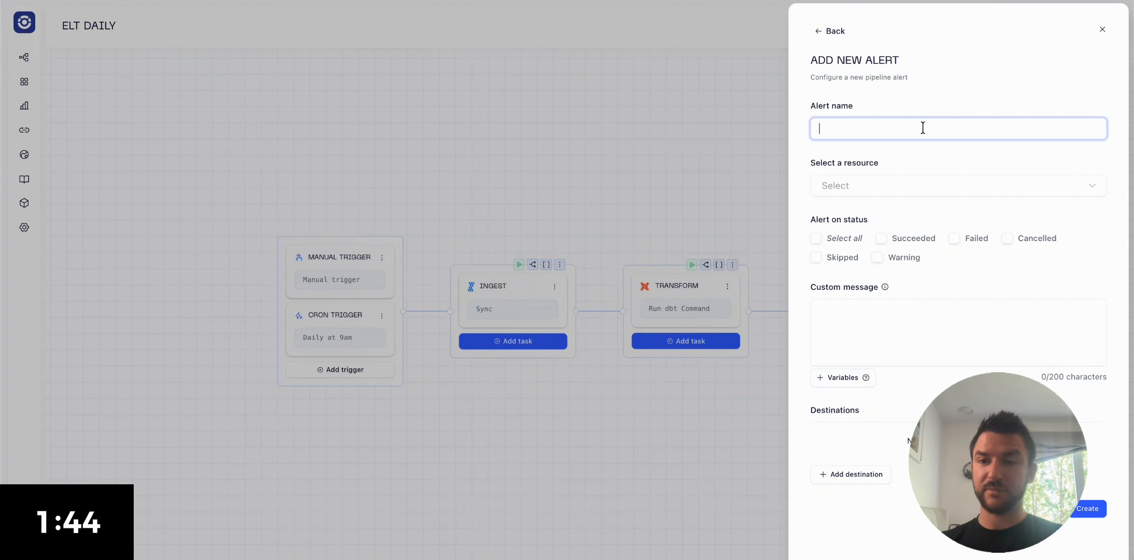
text(ELT Fail)
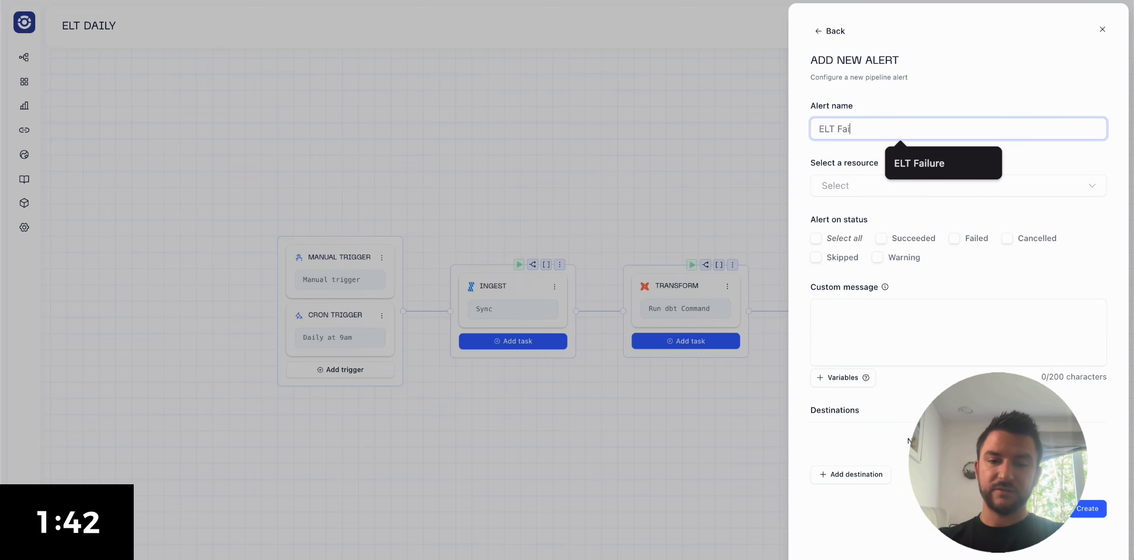
text(ed)
click(891, 68)
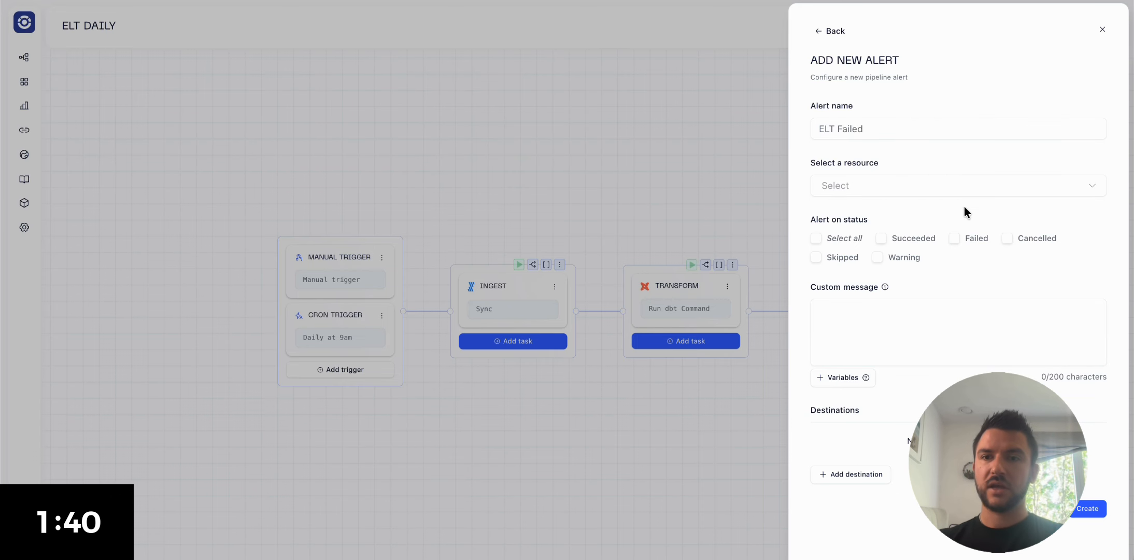
click(957, 240)
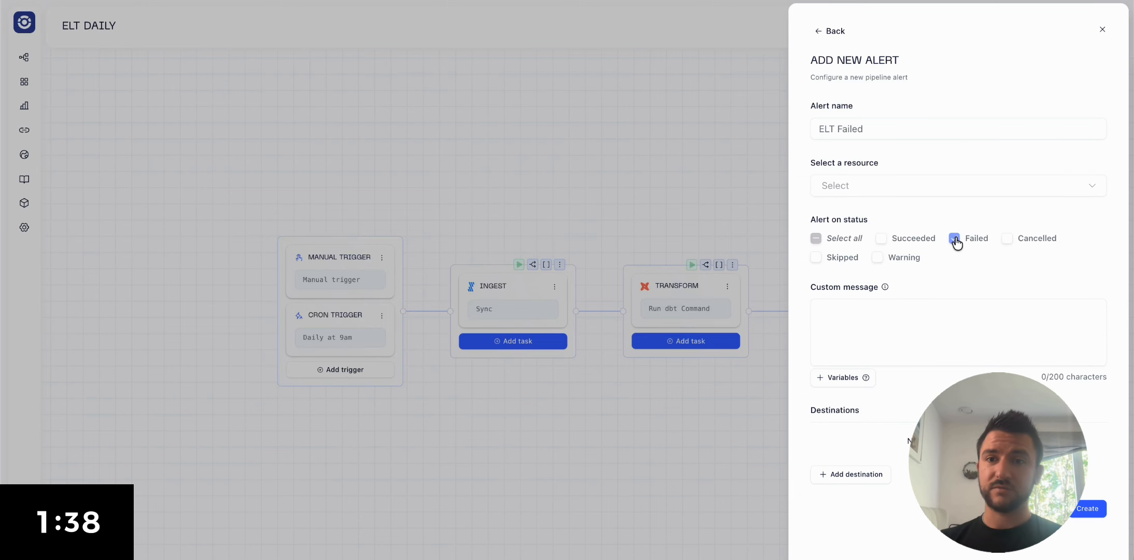
click(936, 187)
click(920, 218)
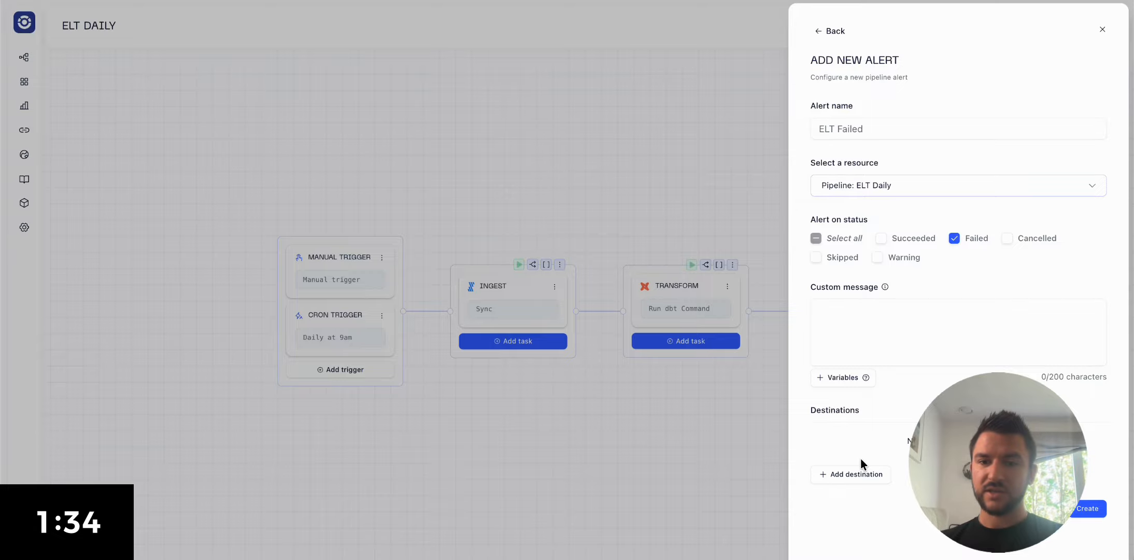
Add an email destination with the recipient's email address to the ELT Failed alert and create the alert.
click(844, 474)
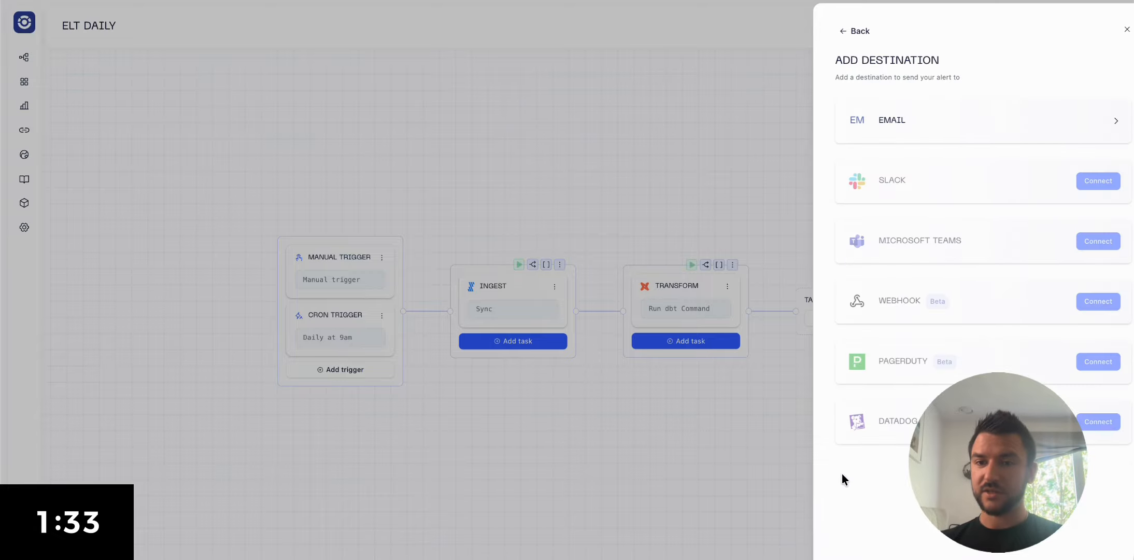
click(921, 123)
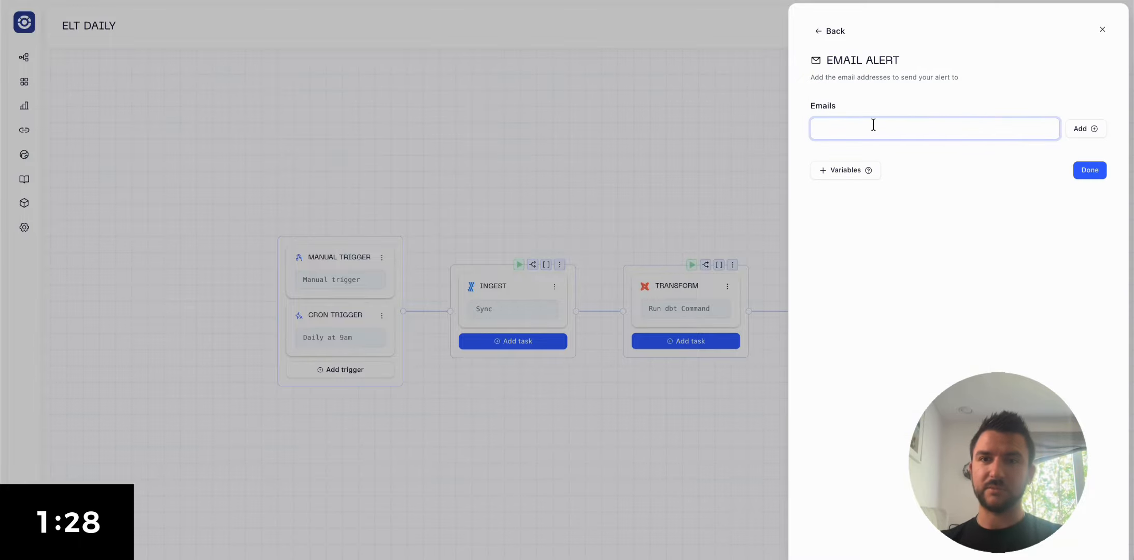
text(gar)
click(926, 163)
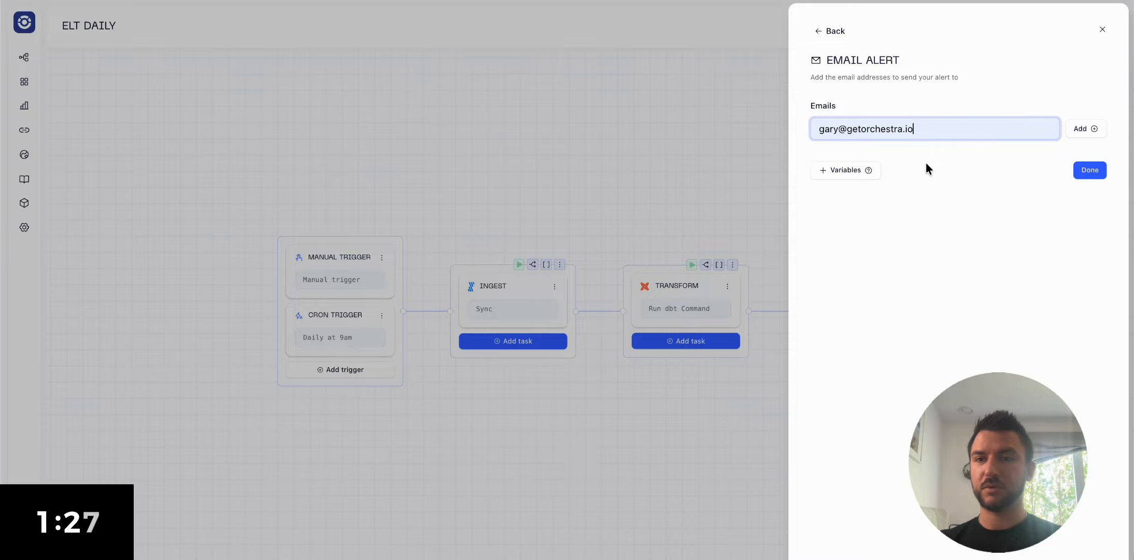
click(1073, 132)
click(1081, 183)
click(1098, 509)
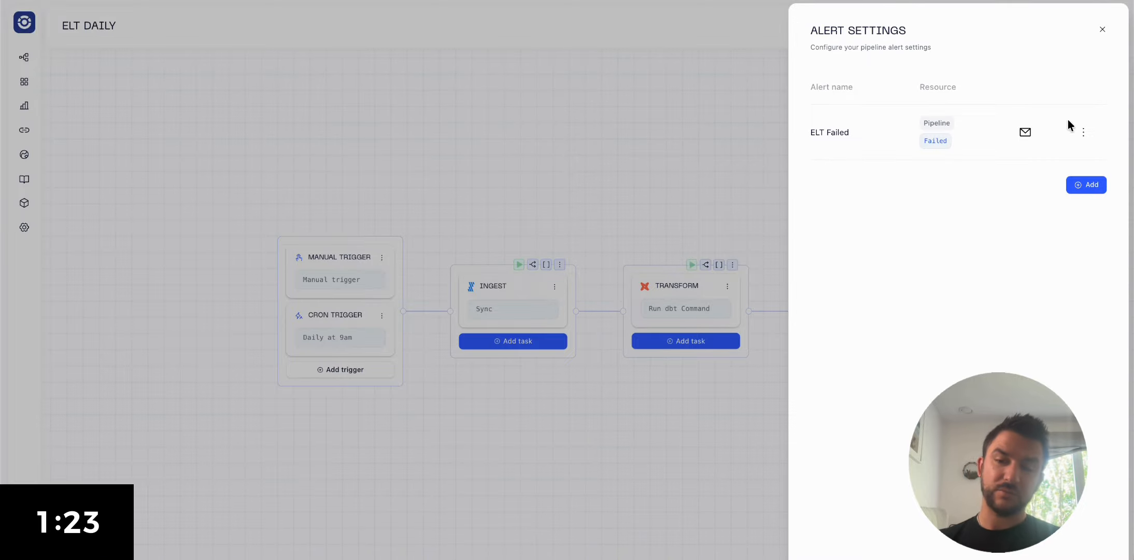
click(1103, 30)
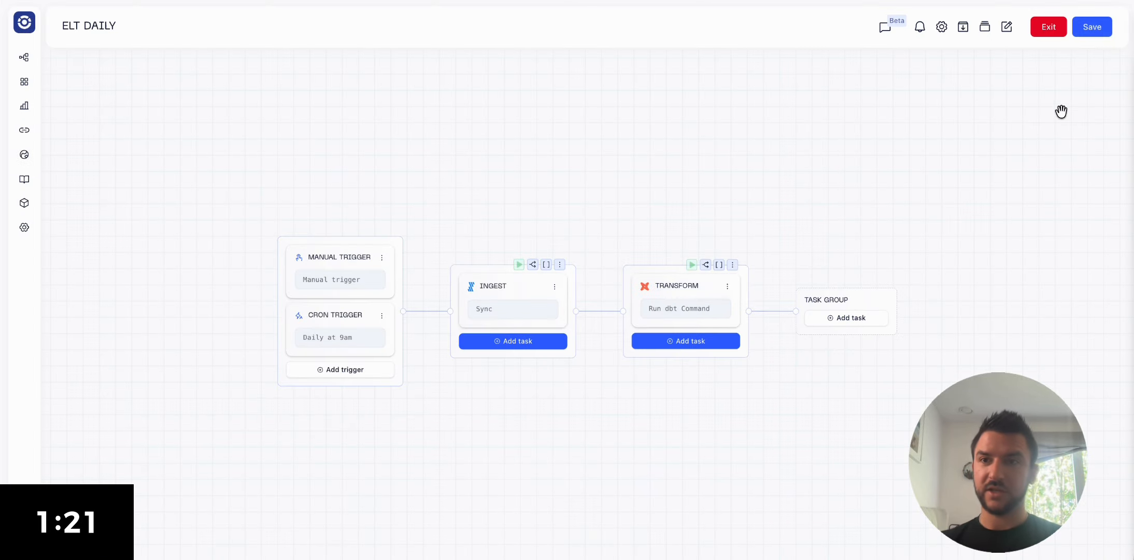
Save the ELT Daily pipeline with publishing enabled and run it manually.
click(1092, 28)
click(488, 275)
click(708, 333)
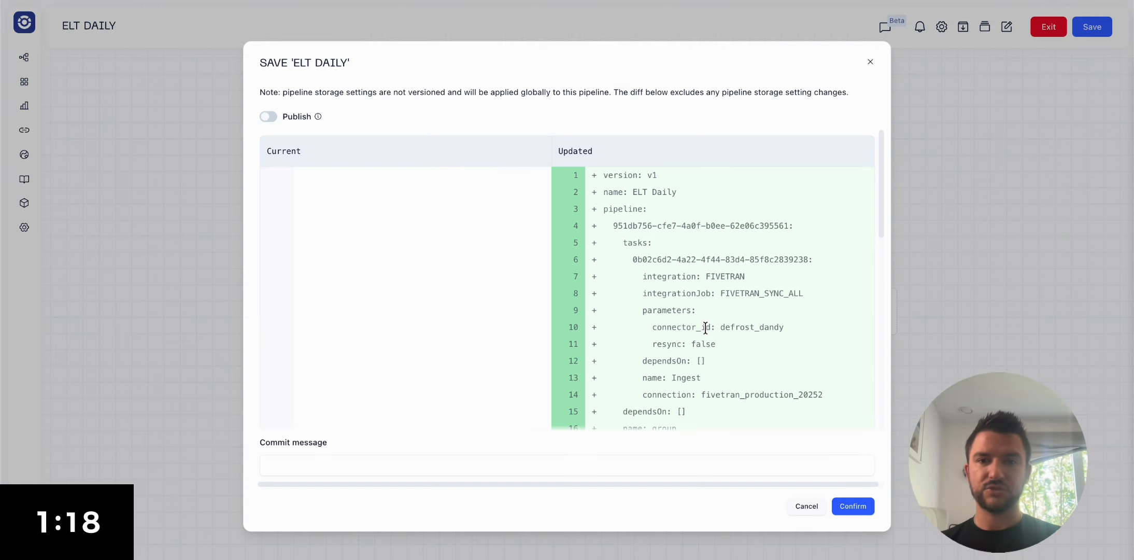
click(268, 118)
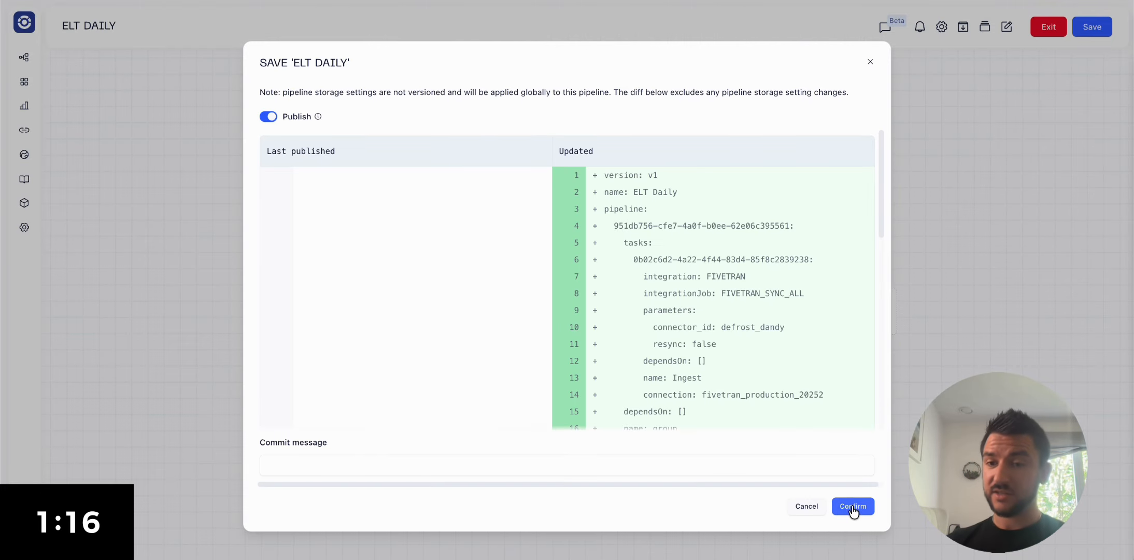
click(851, 505)
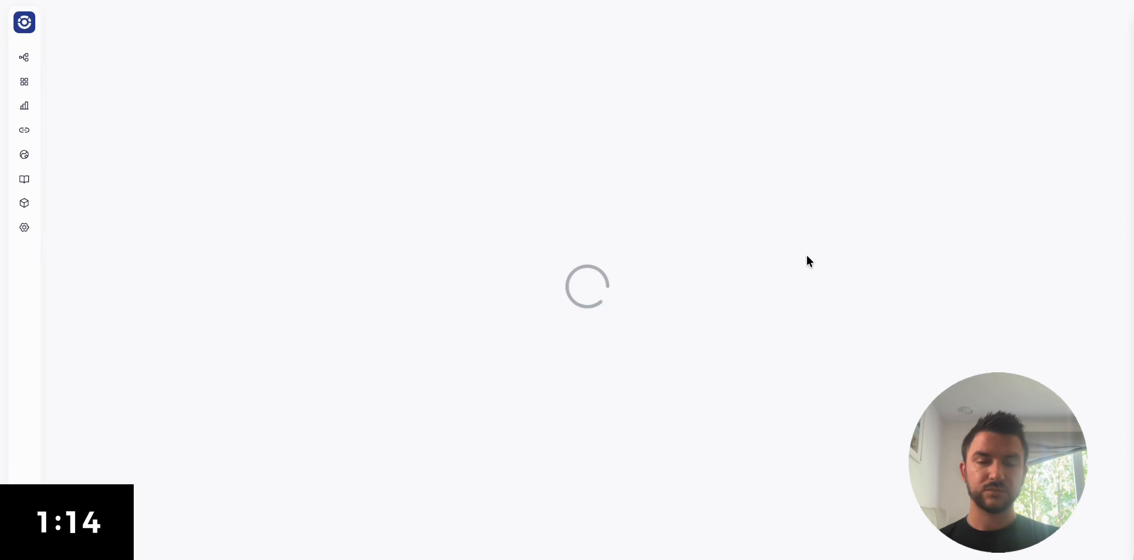
click(1004, 23)
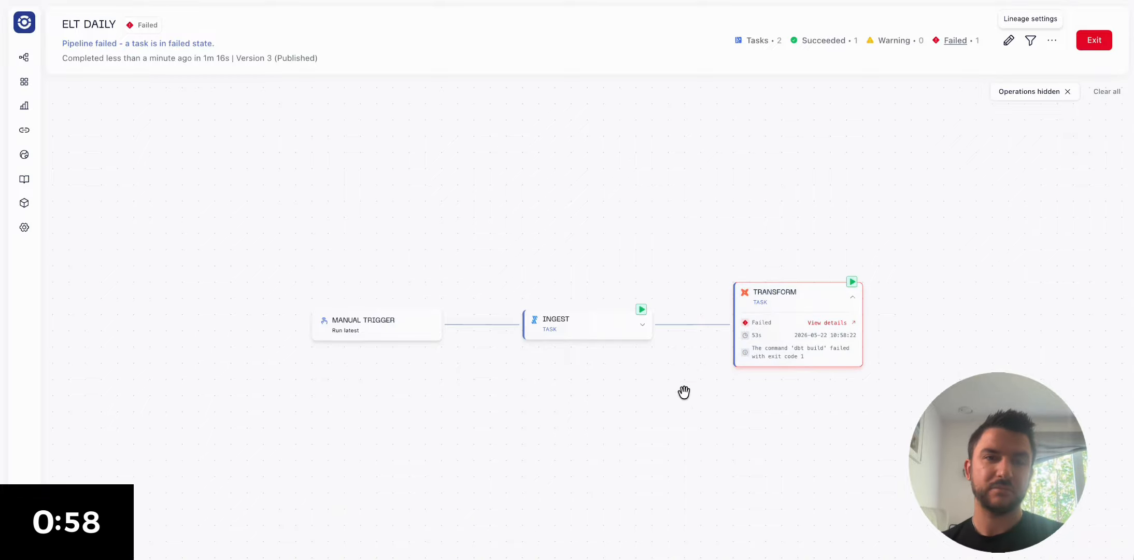
Show operations in the run's lineage and examine the dbt models from OIL_DATA_CLEAN through OIL_DATA_AGGREGATED.
scroll(685, 393, up, 3)
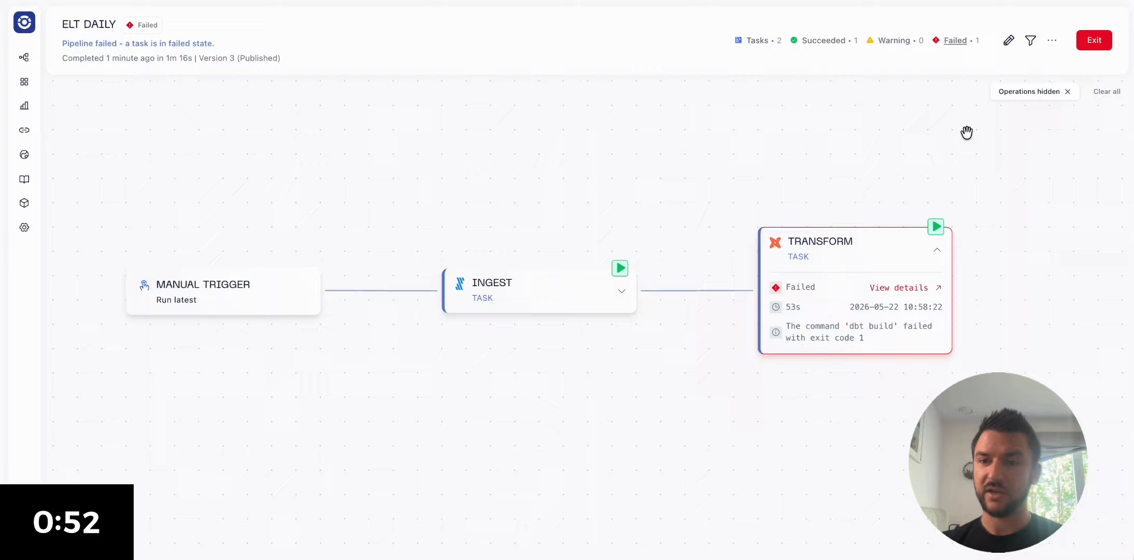
click(1031, 41)
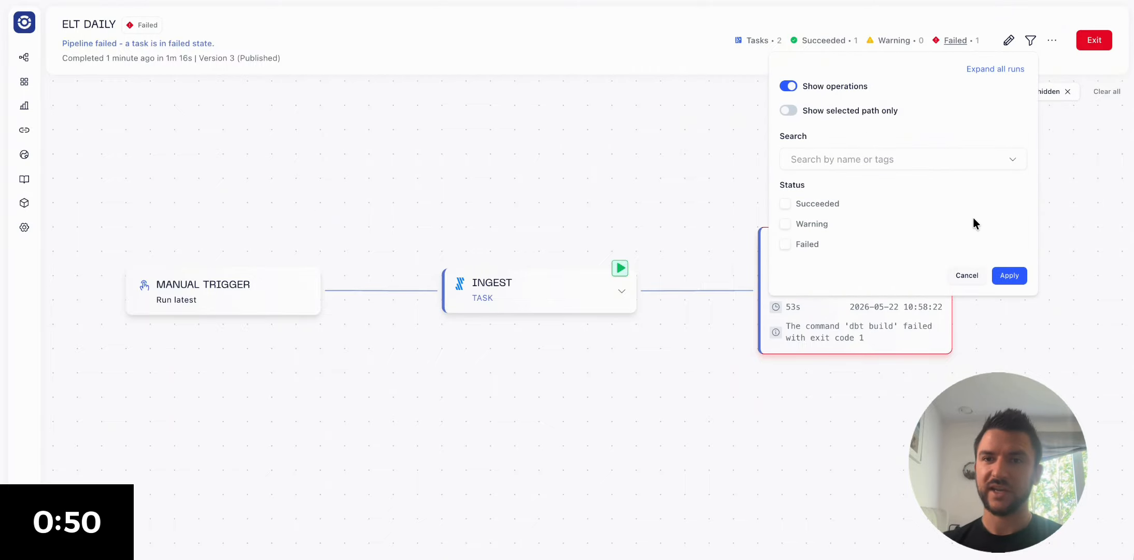
click(1009, 276)
drag(812, 384, 665, 331)
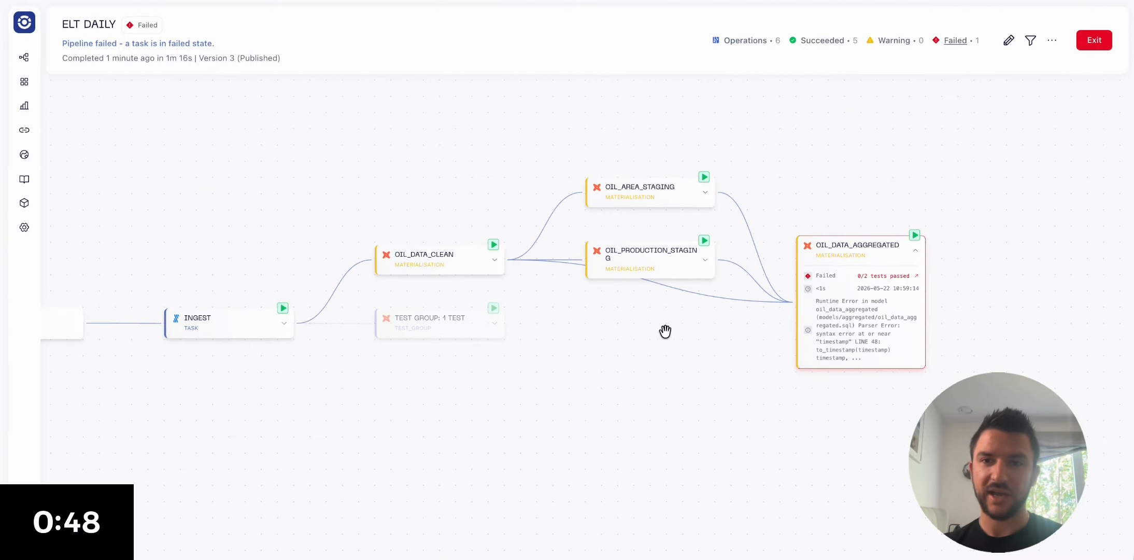
drag(728, 345, 590, 372)
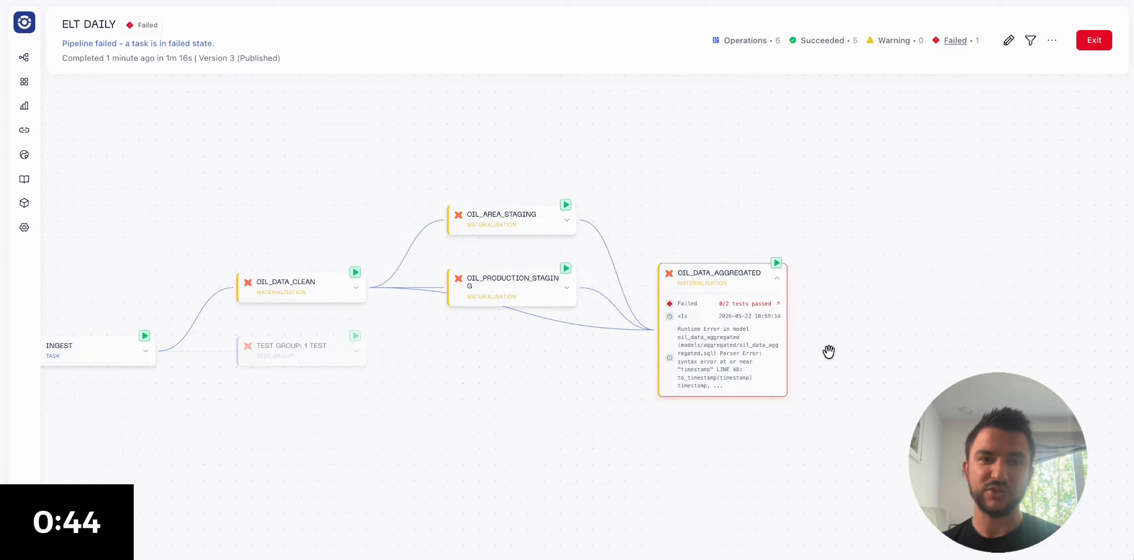
drag(630, 385, 714, 382)
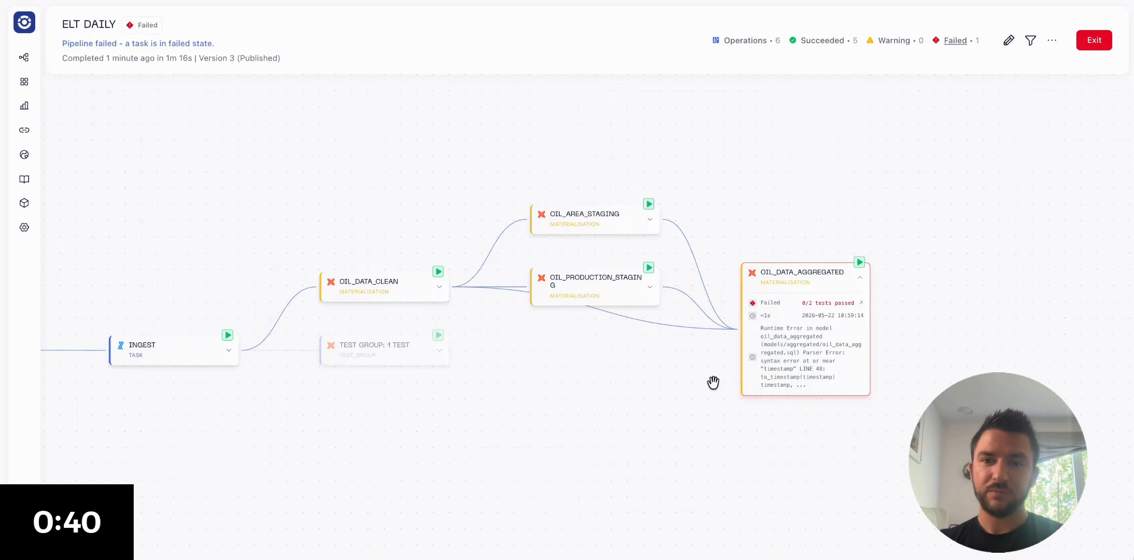
scroll(322, 332, up, 1)
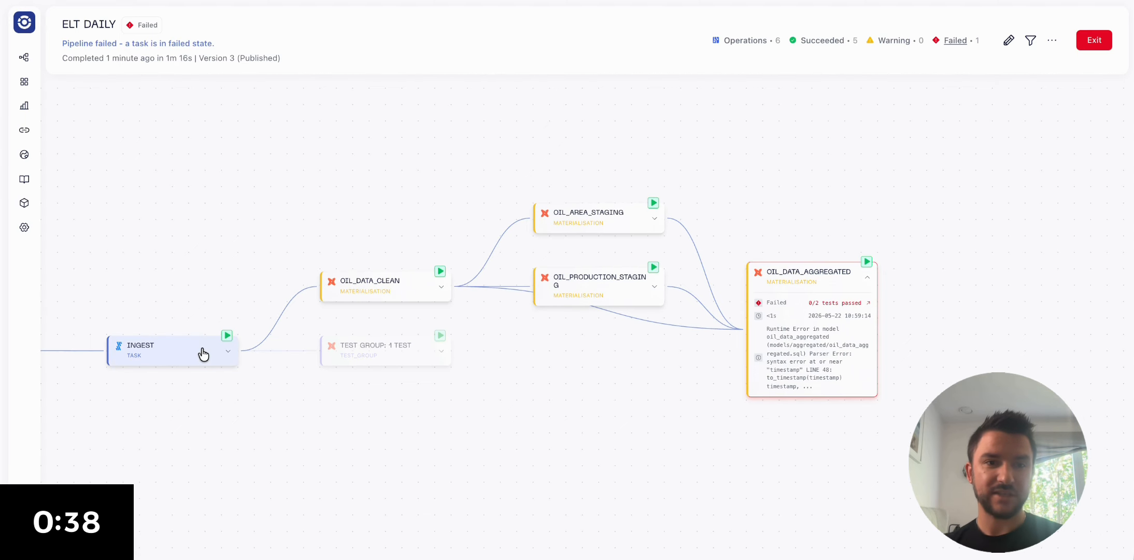